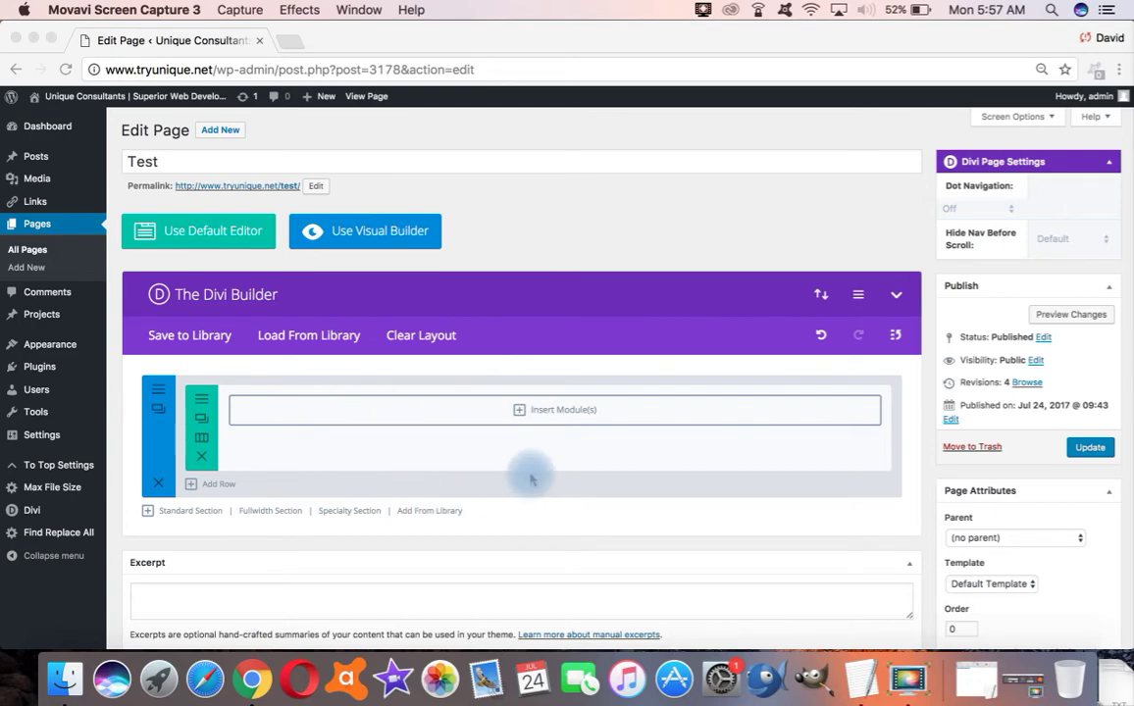
Step: Insert a Text module in the empty row and enter "Today is going to be a great day!" from the TextEdit note as content
click(524, 416)
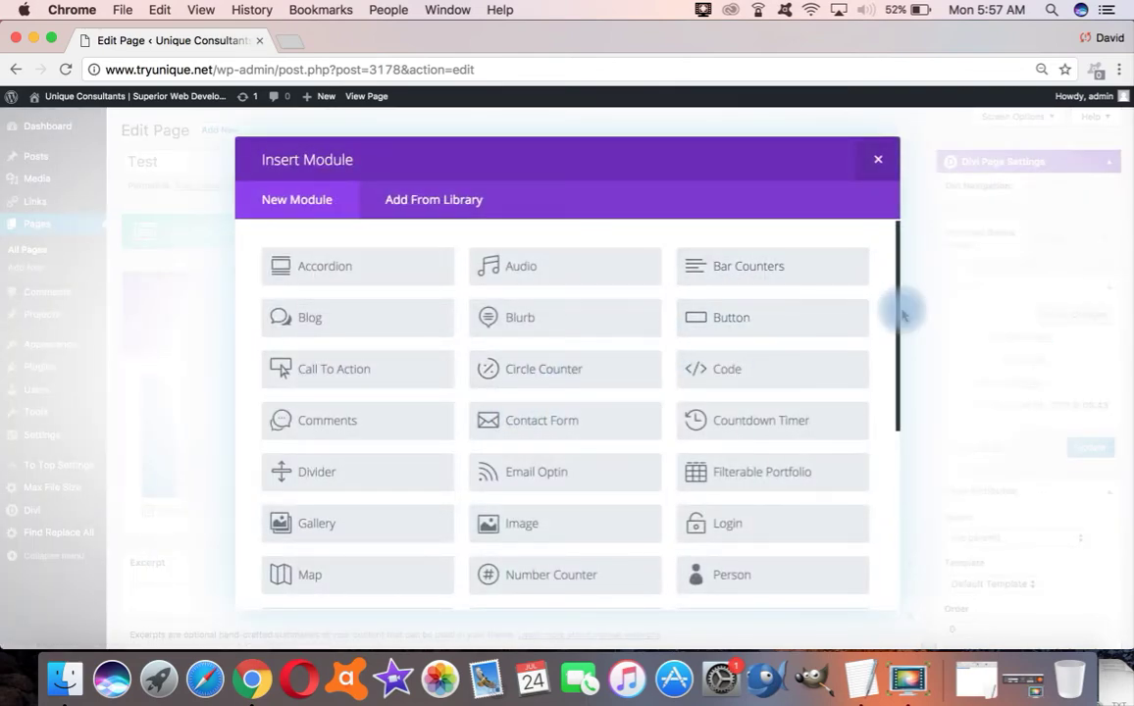
drag(899, 315, 899, 494)
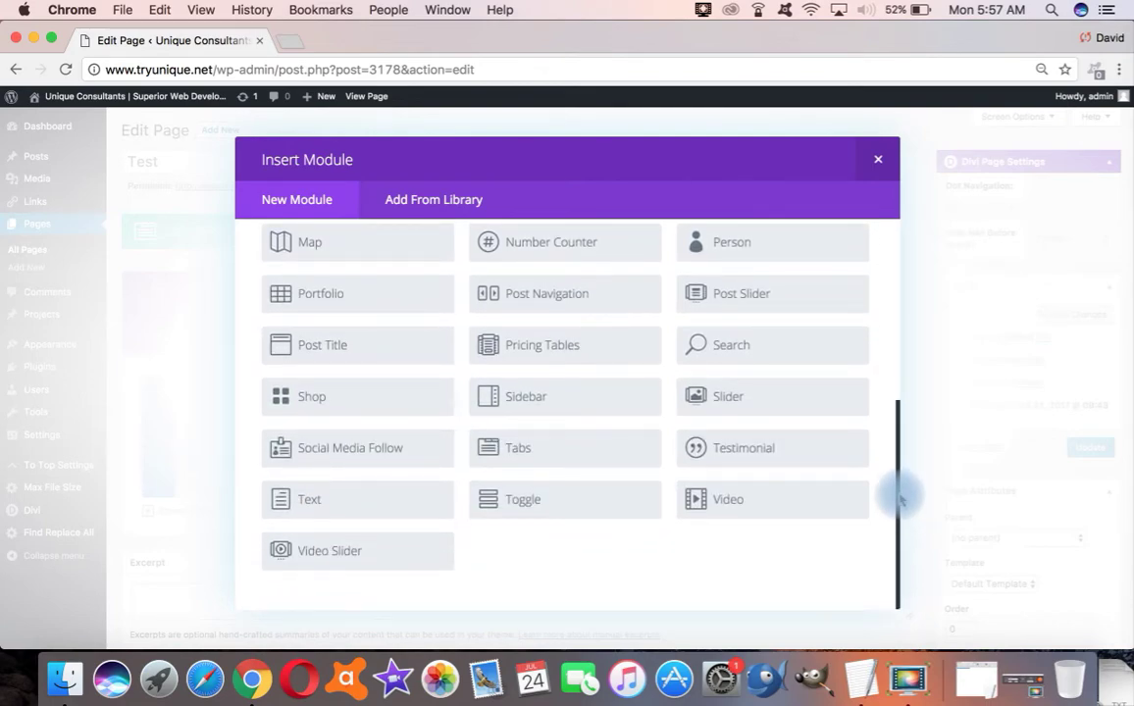
click(412, 491)
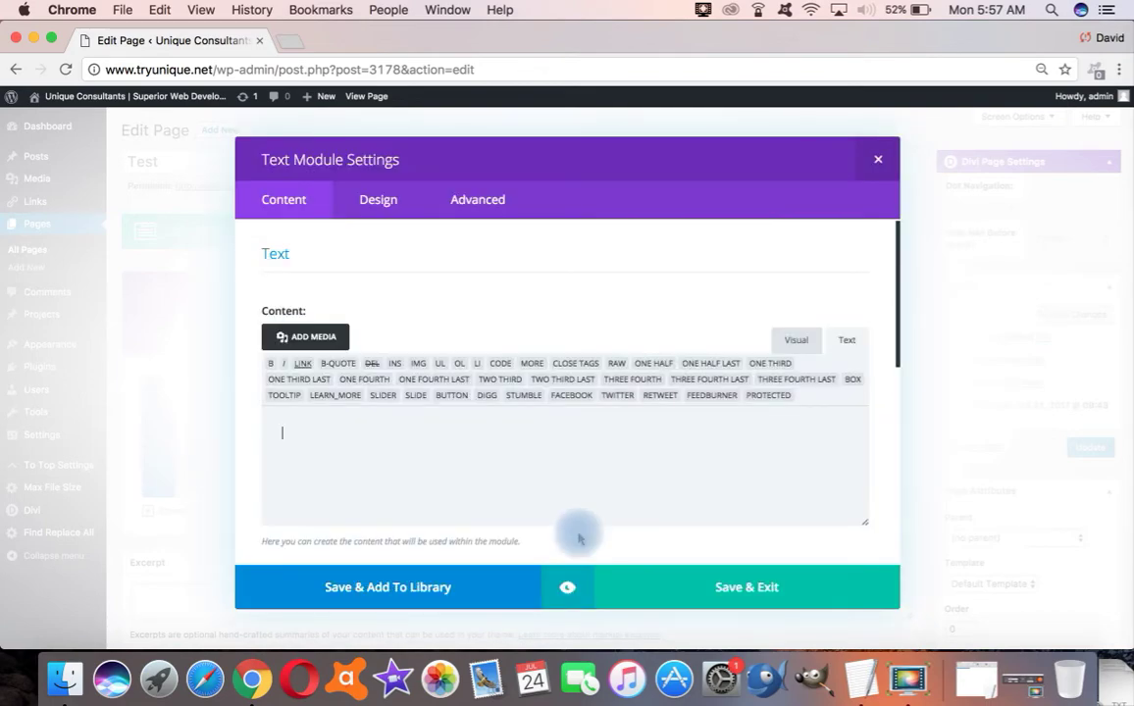
click(978, 677)
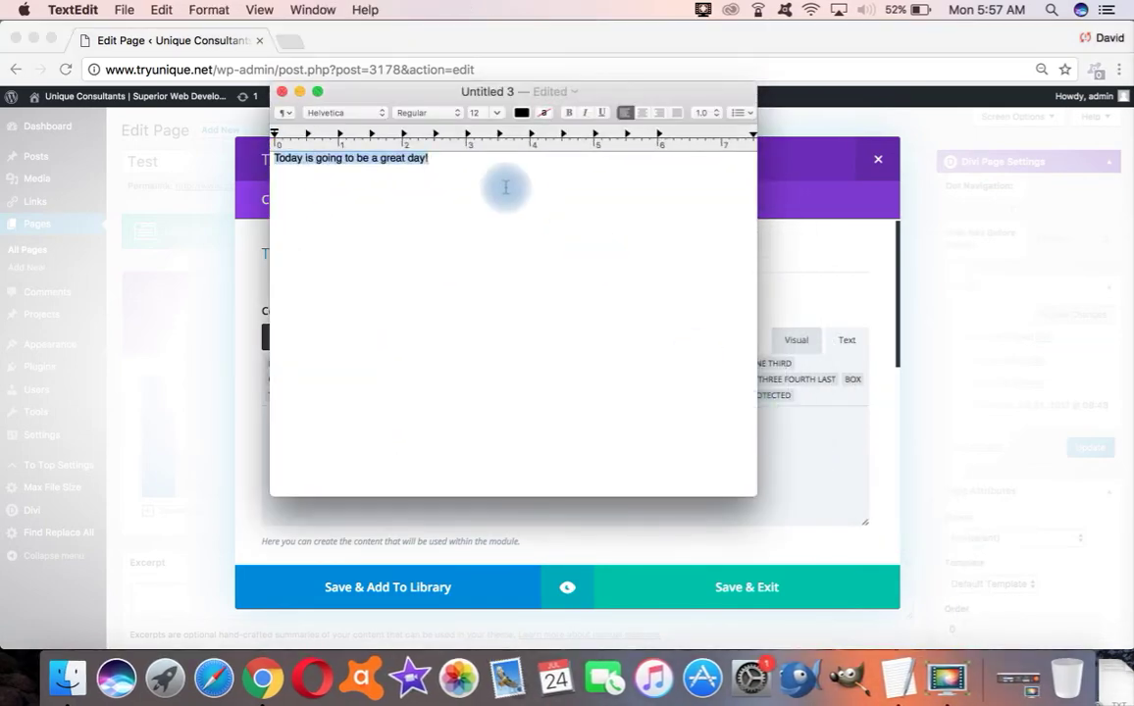
click(299, 91)
click(340, 424)
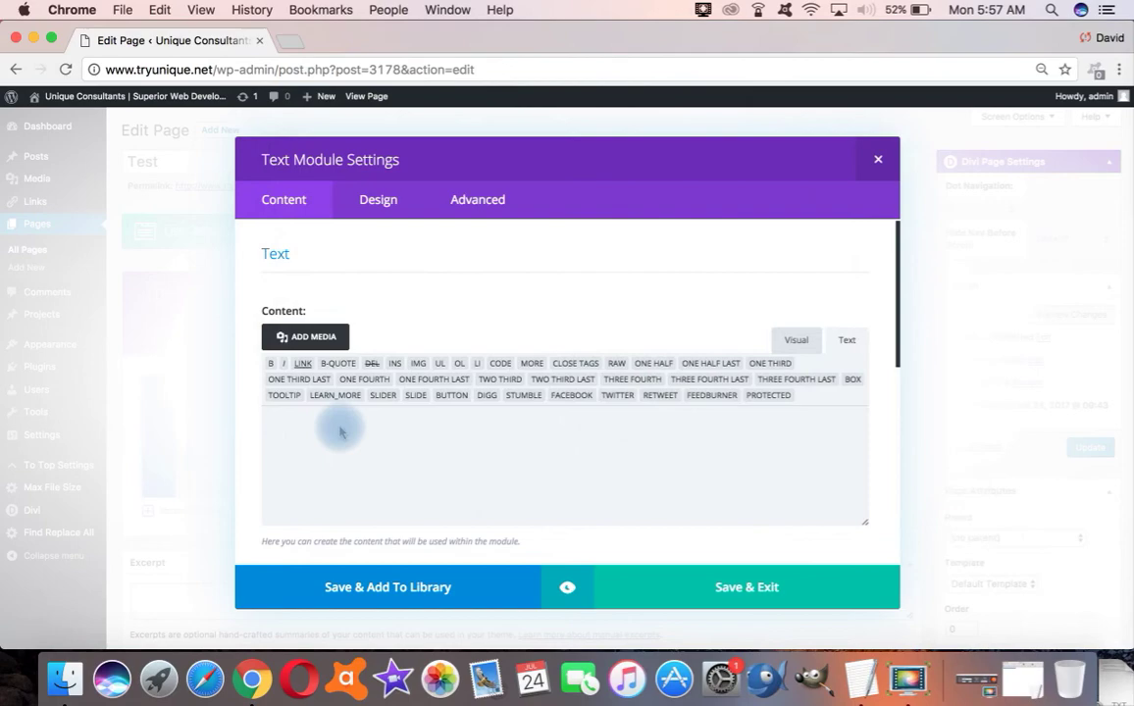
text(Today is going to be a great day!)
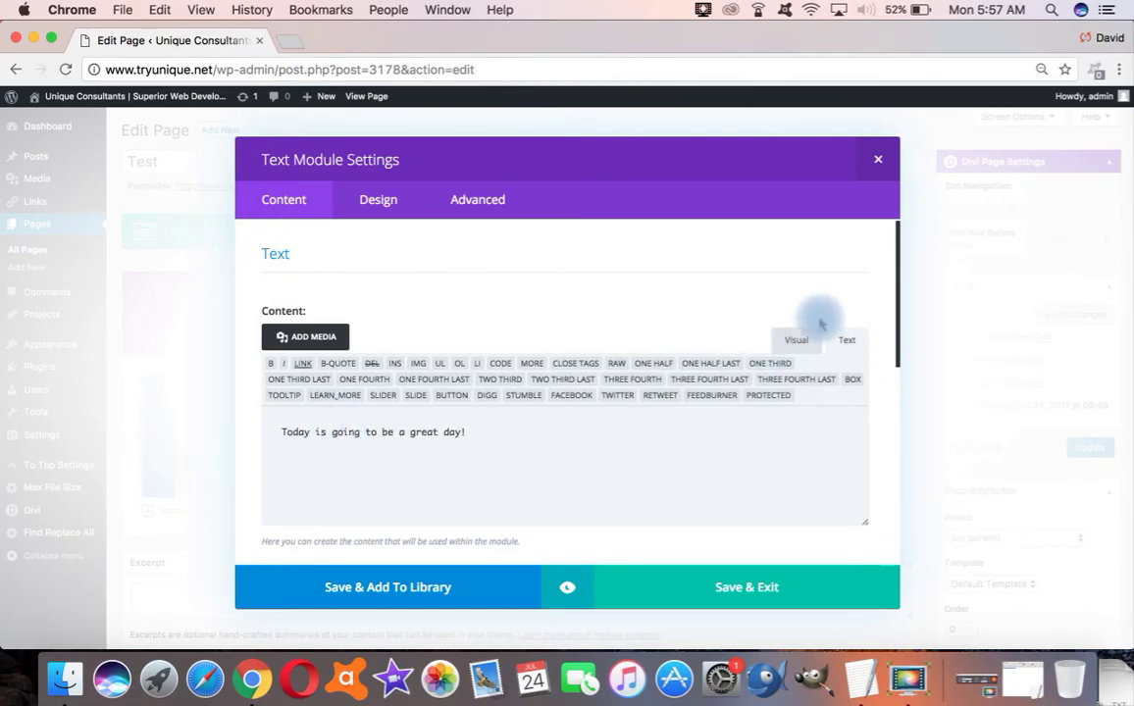
Step: Wrap the module's sentence in <h1> and </h1> tags, save the module and update the page
click(278, 432)
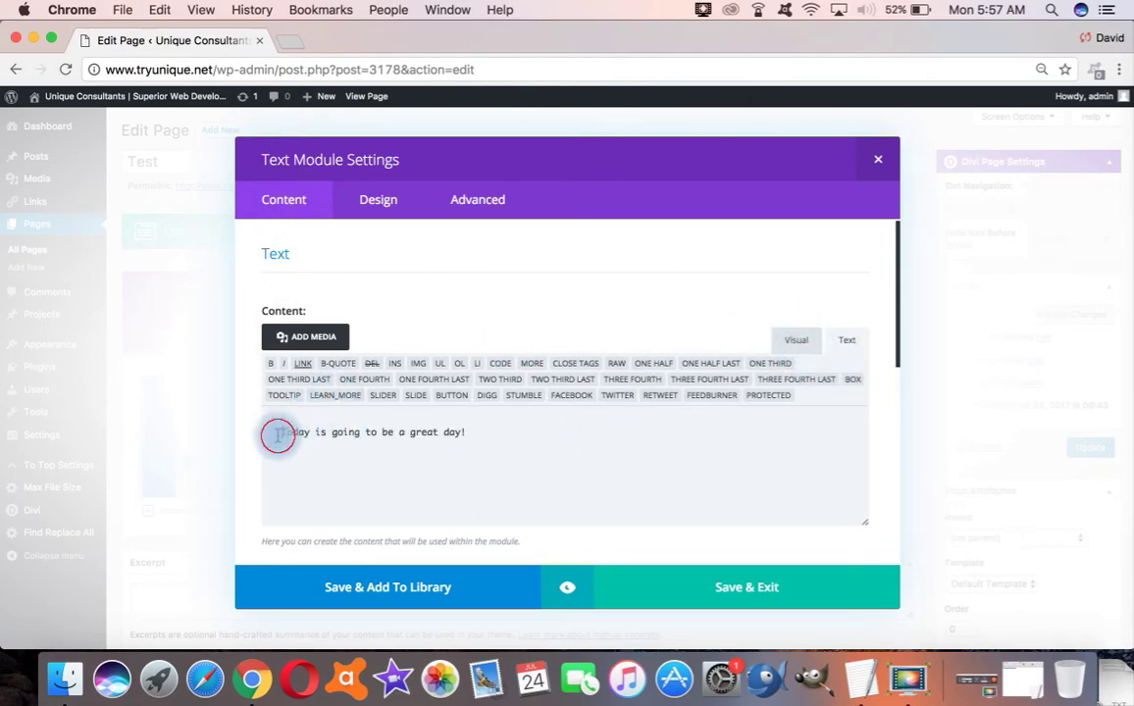
text(h1>)
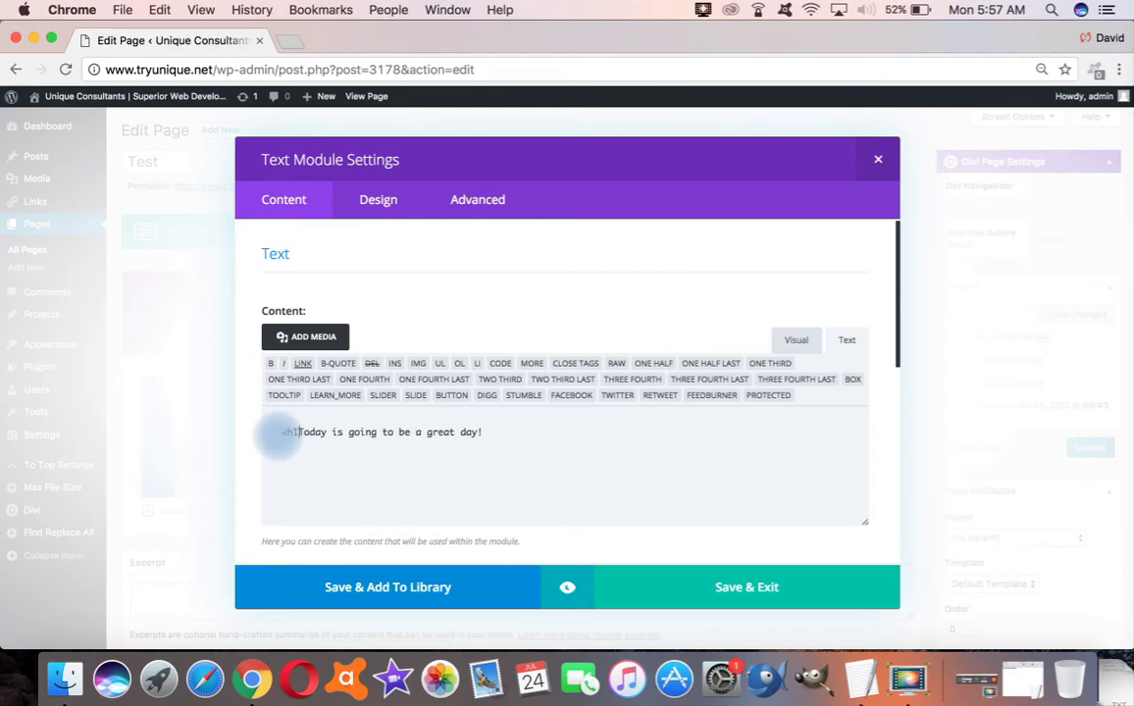
click(498, 431)
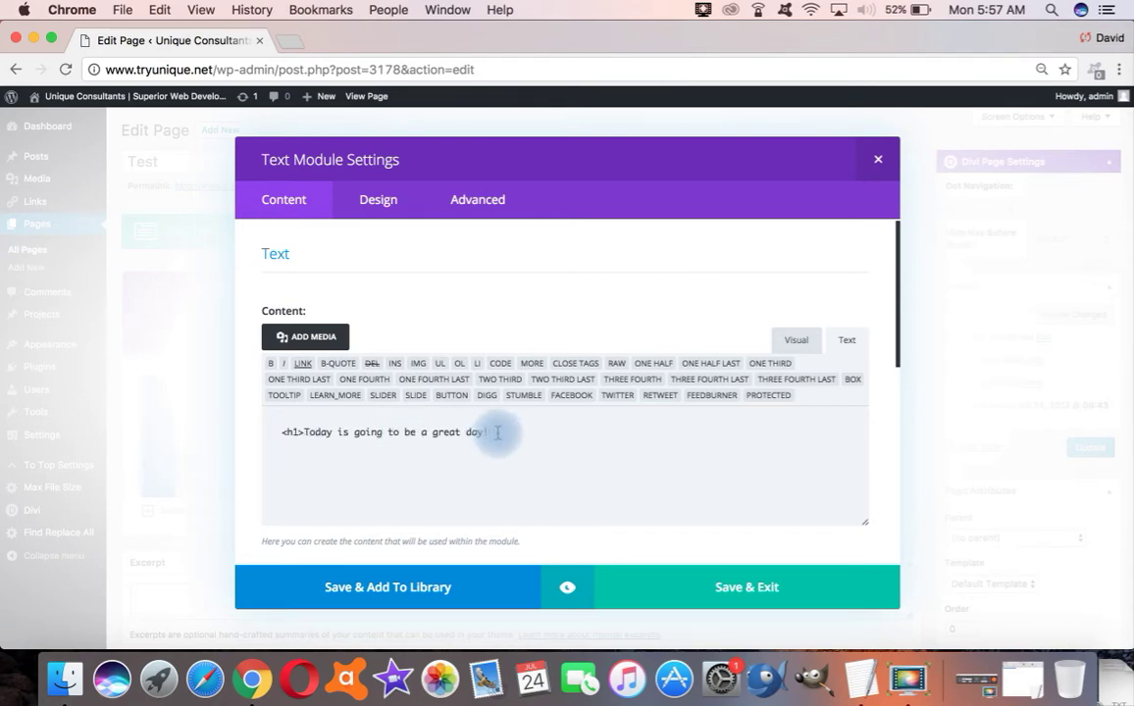
text(</h1>)
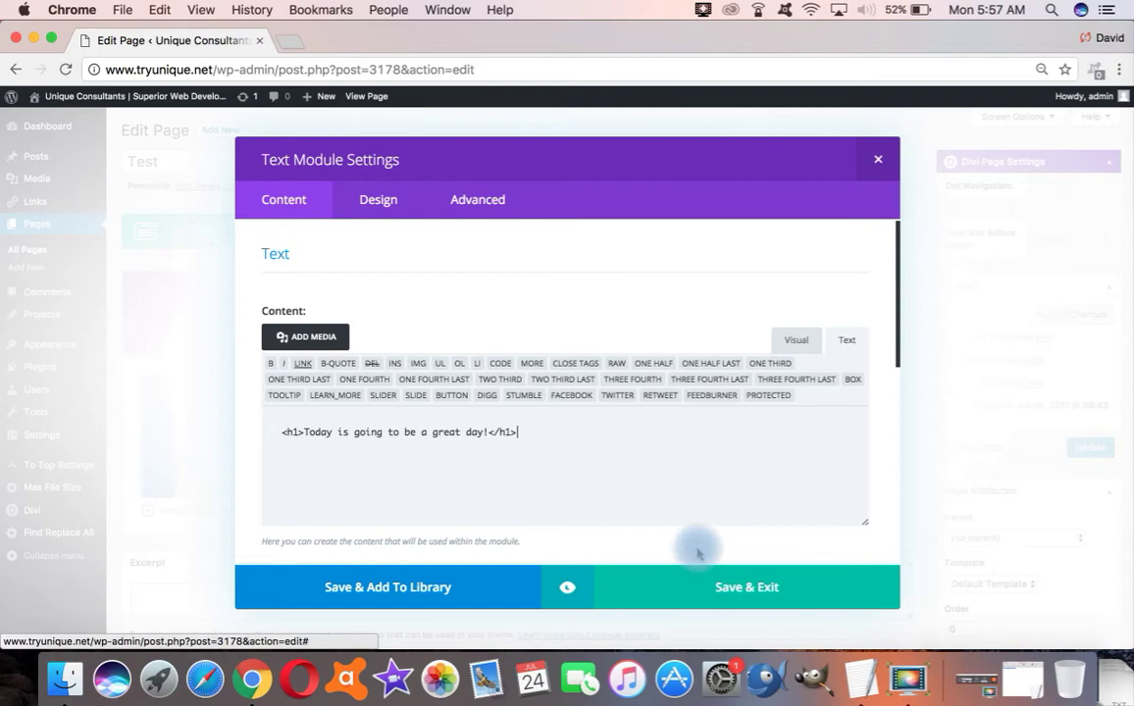
click(693, 584)
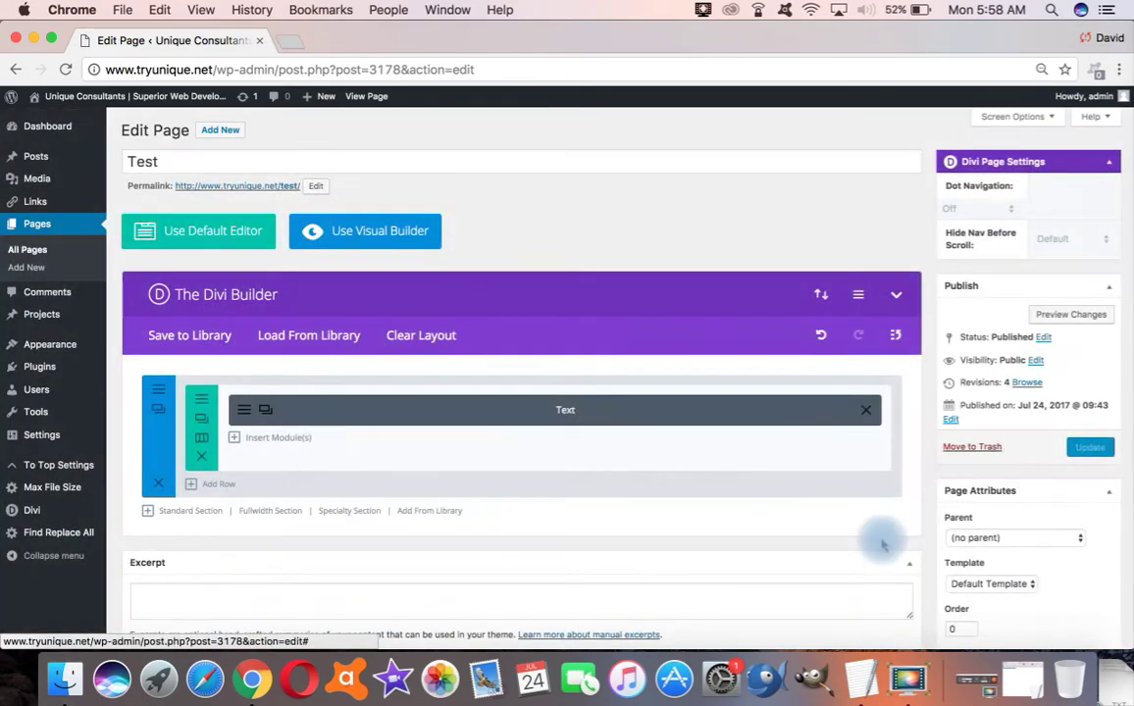
click(1089, 447)
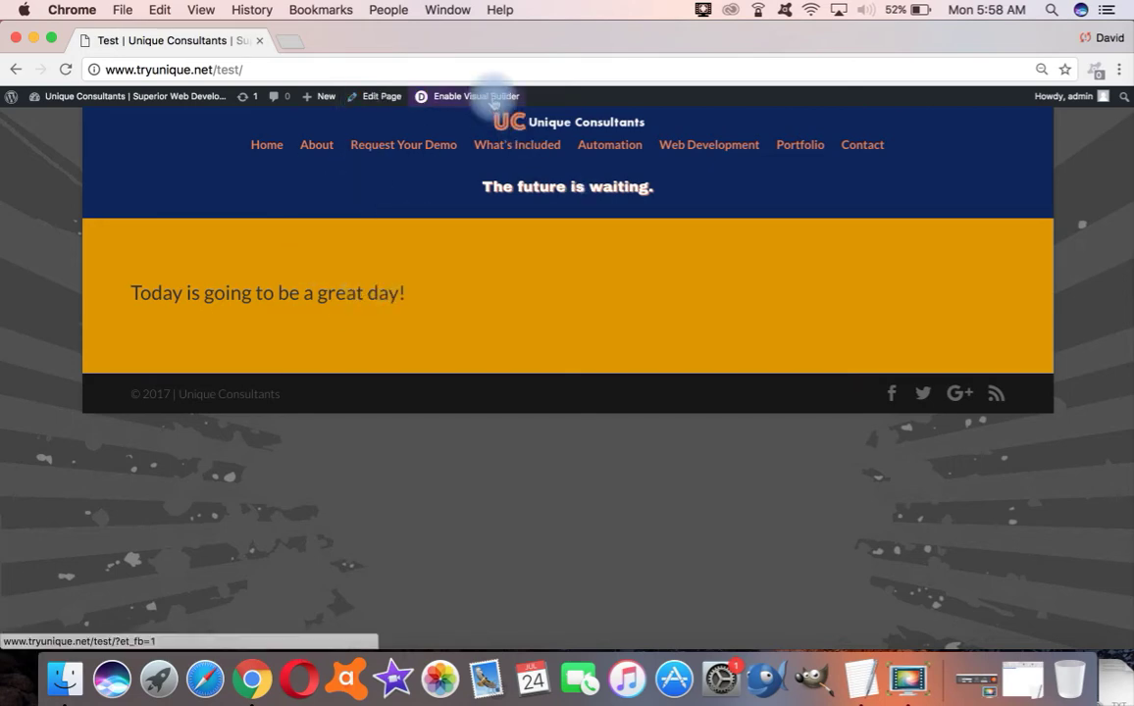
Step: Reopen the Test page's Text module for editing, set its header font to bold Permanent Marker at 37px, and save the module
click(383, 97)
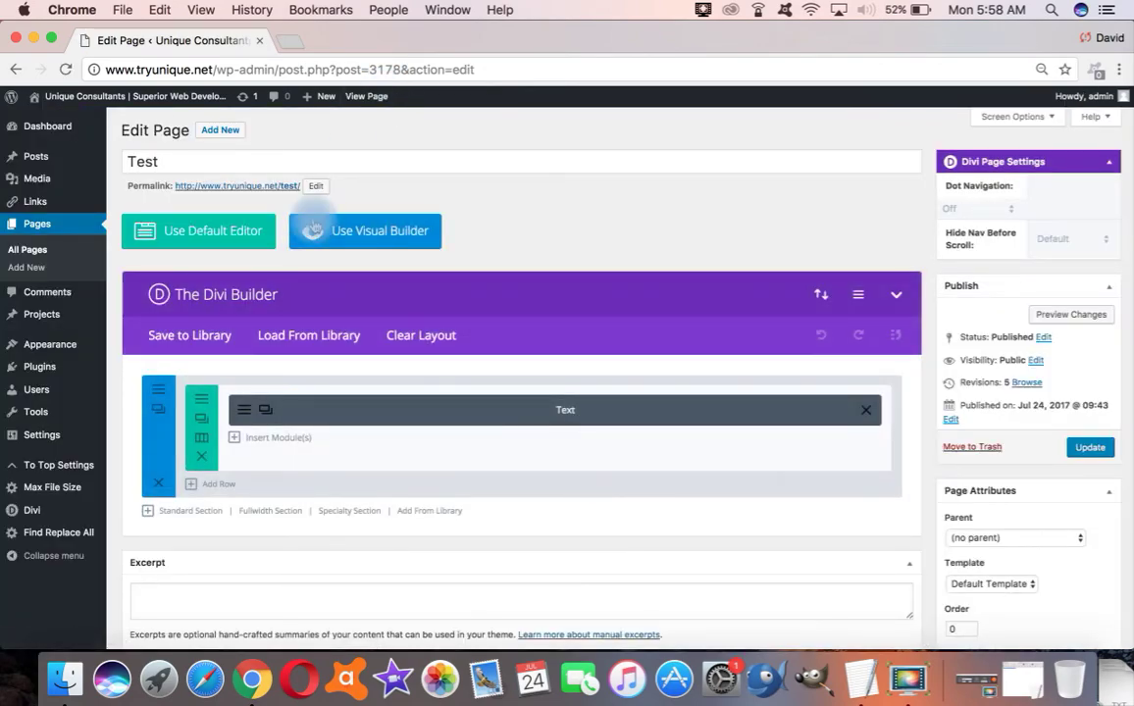
click(247, 412)
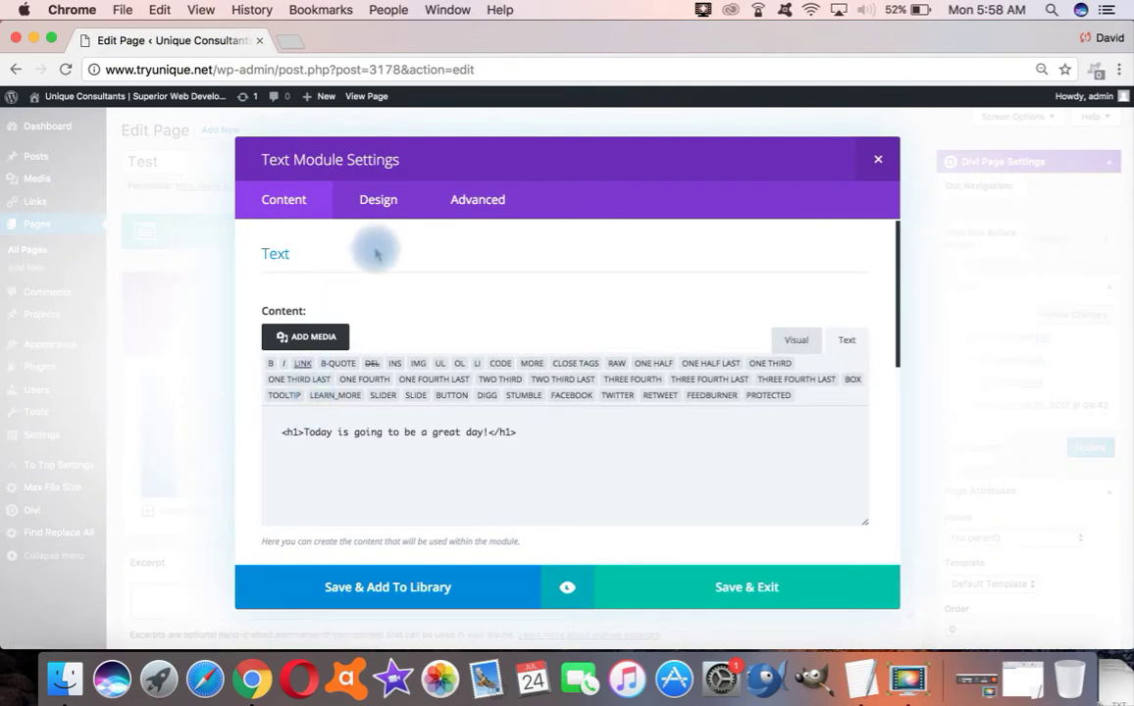
click(378, 201)
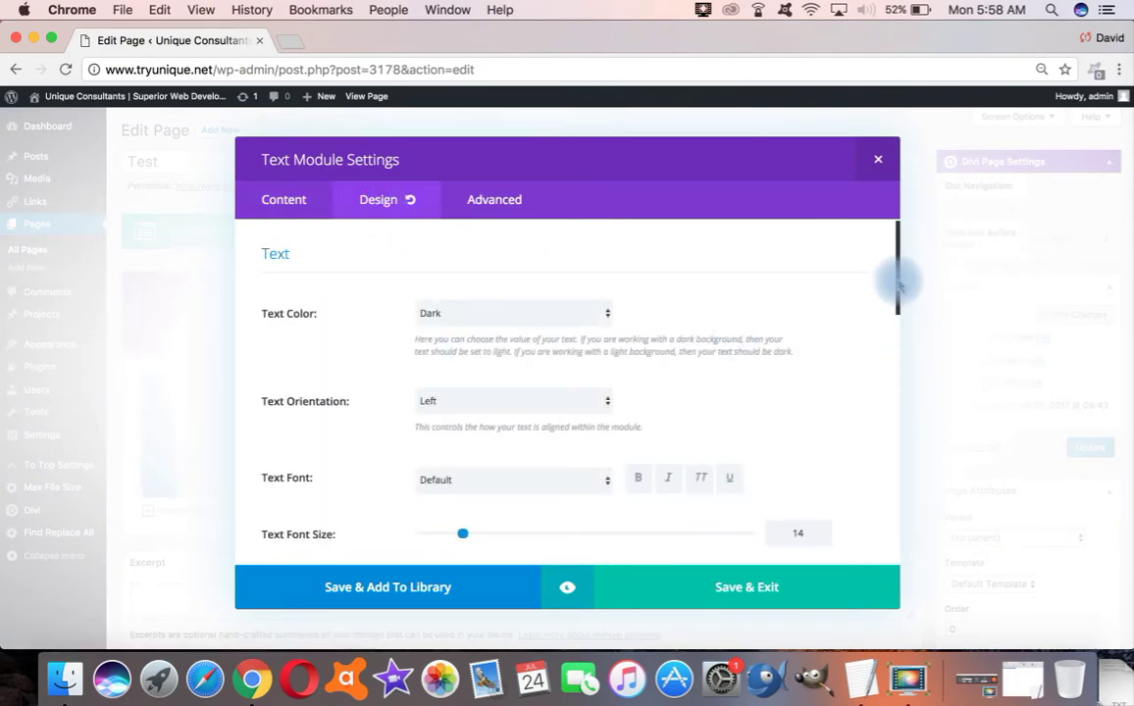
drag(898, 284, 899, 431)
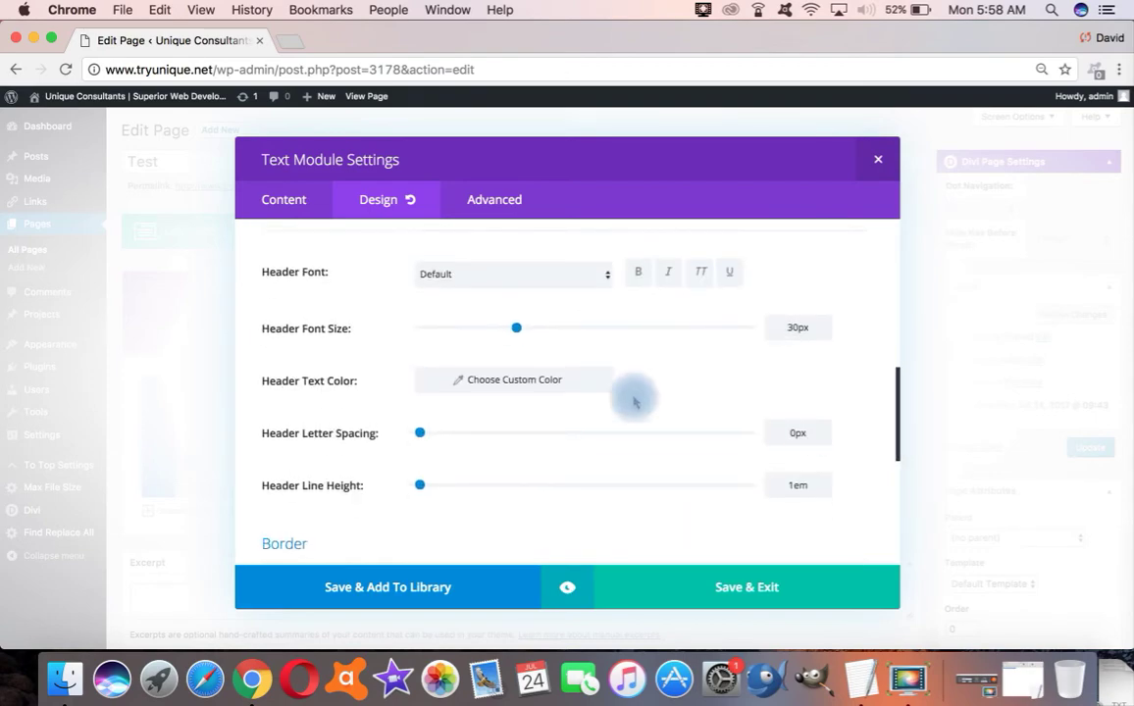
click(555, 274)
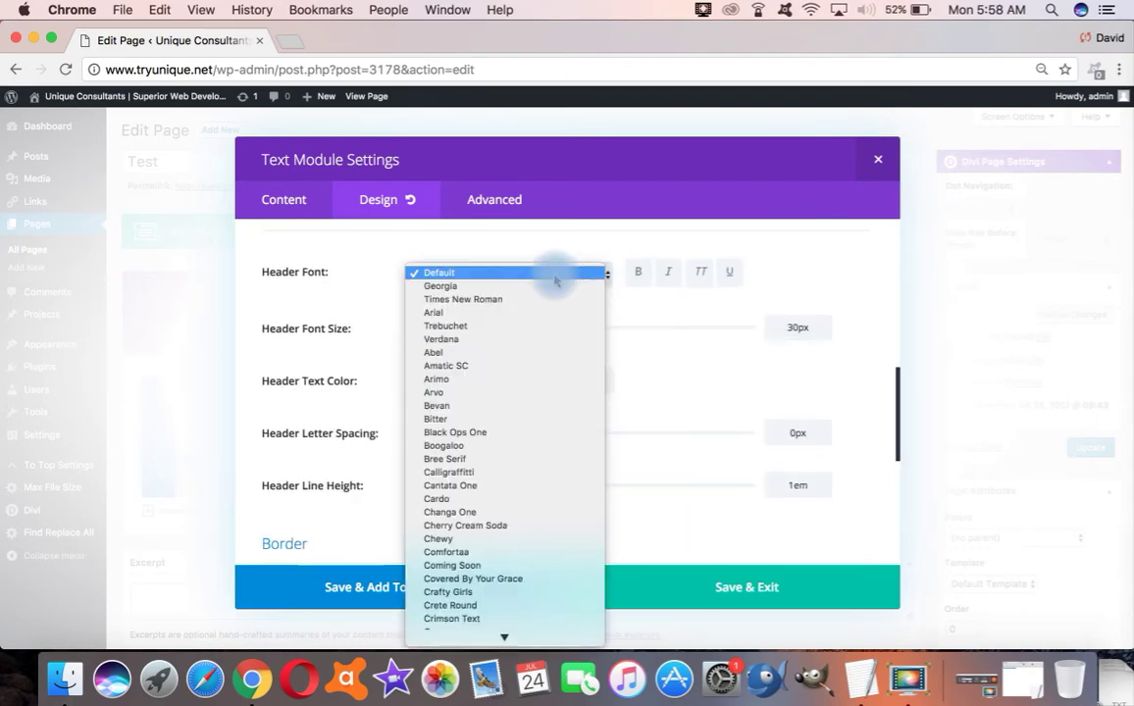
mouse_move(557, 646)
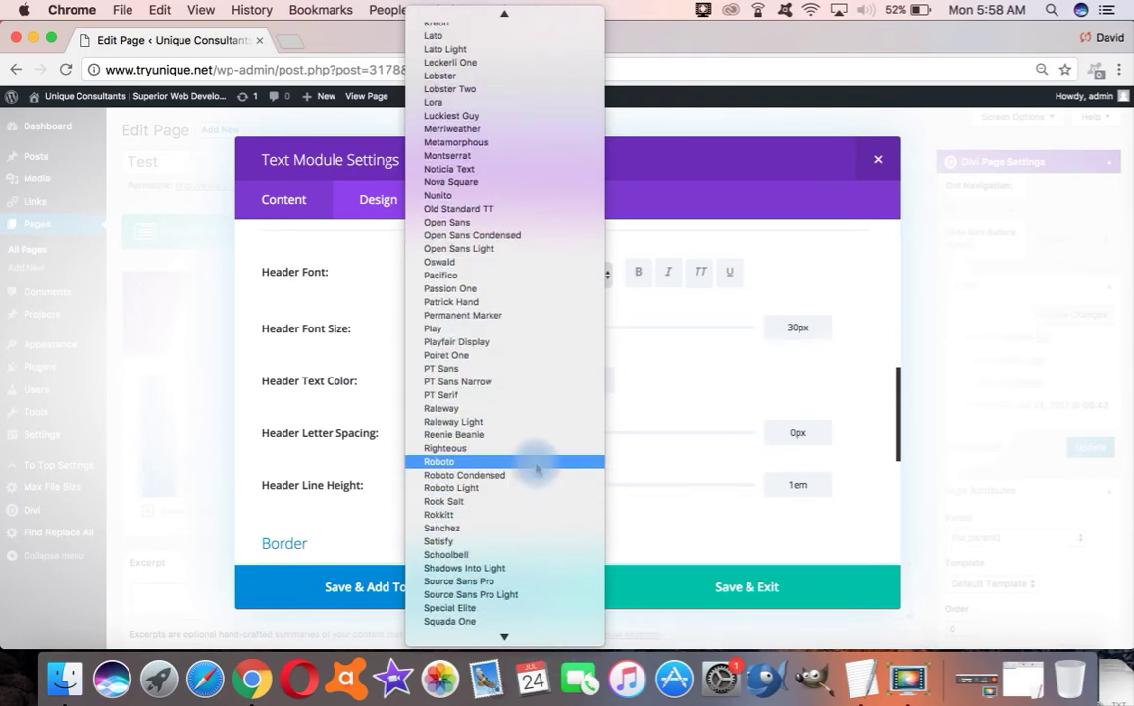
click(525, 315)
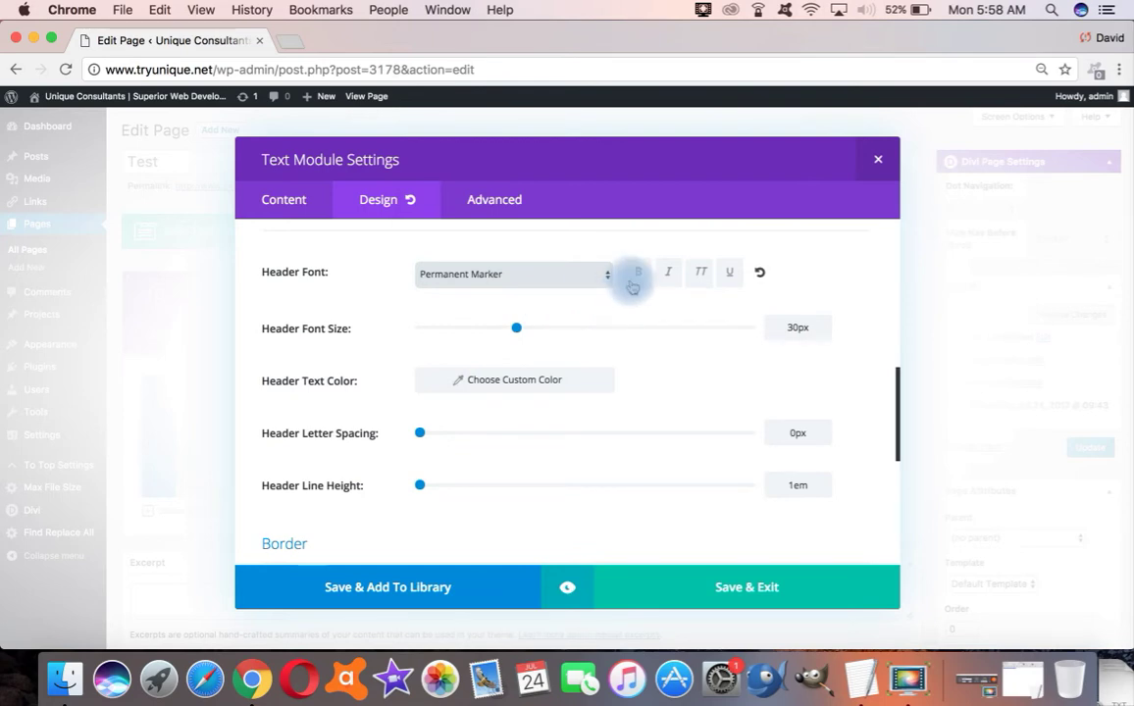
click(637, 275)
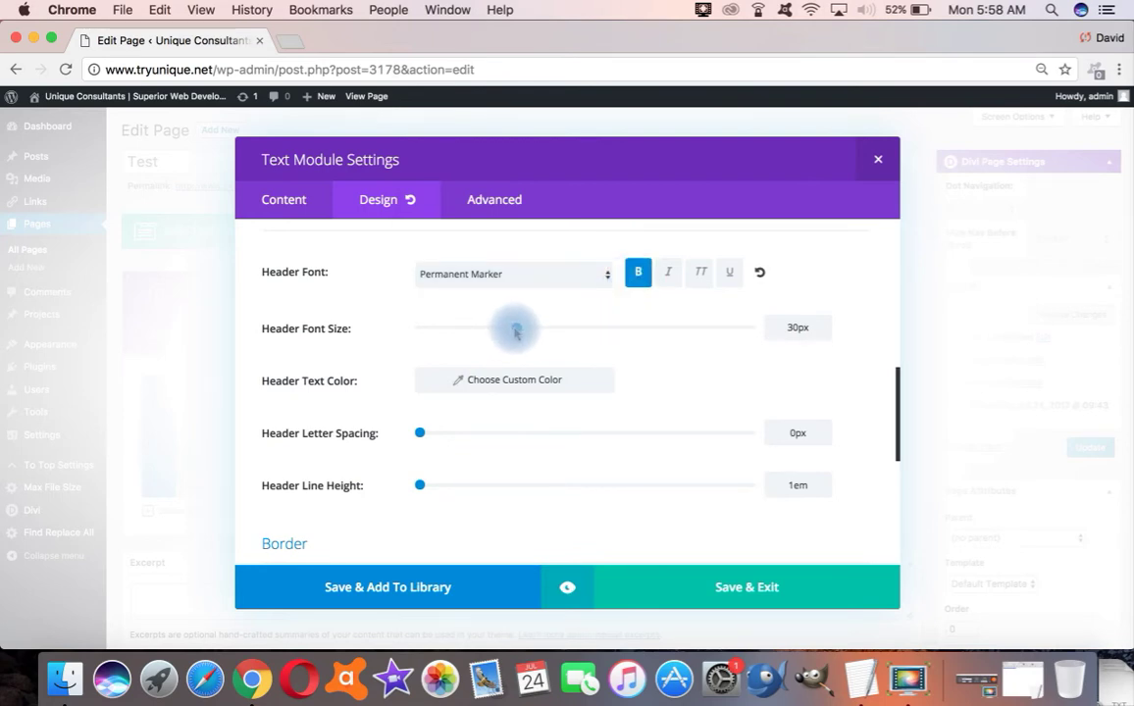
drag(514, 333, 541, 332)
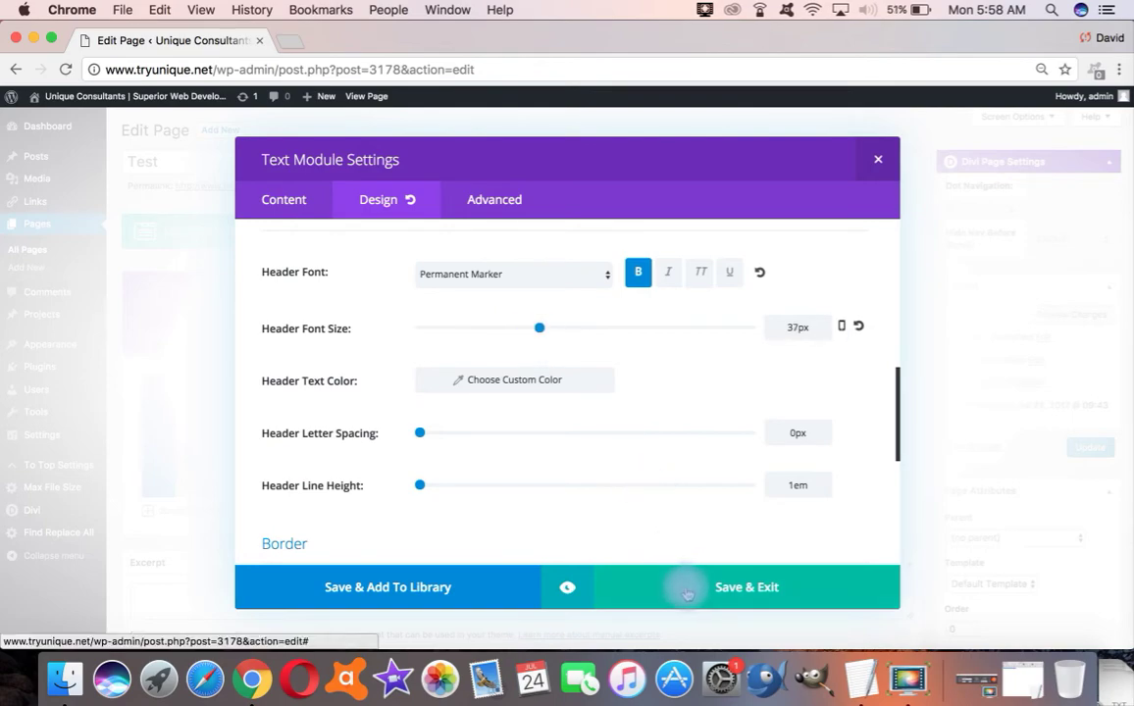
click(717, 601)
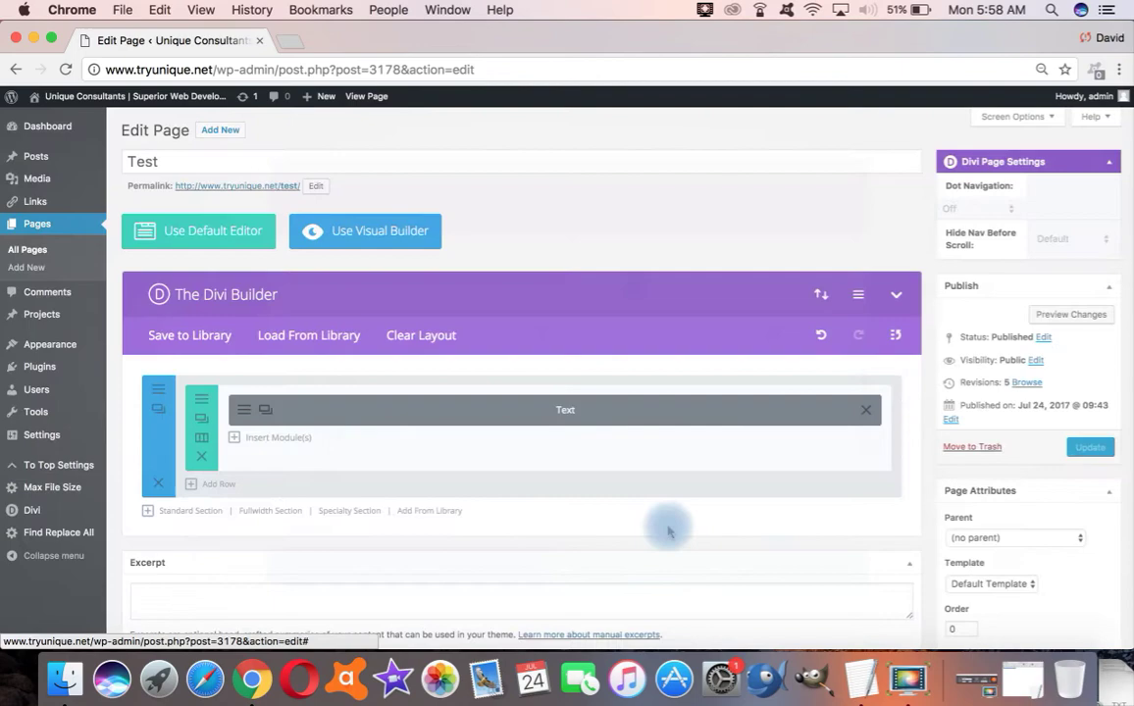
Step: Set the Text module's text color to Light and its text orientation to Center
click(251, 411)
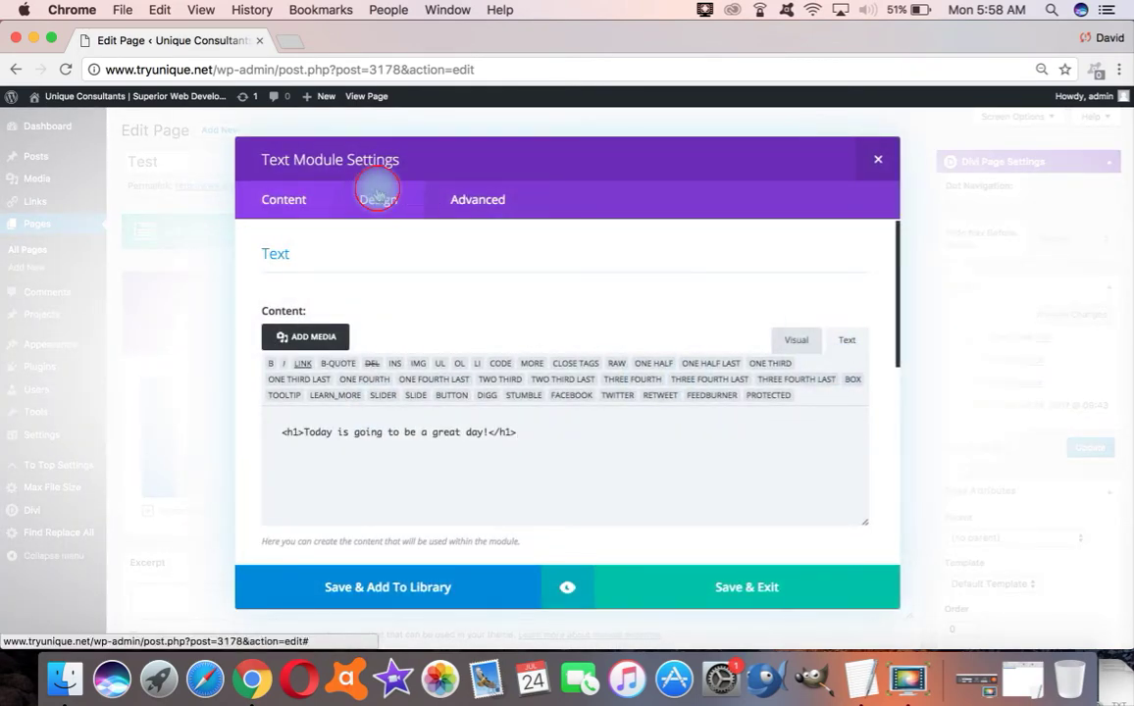
click(376, 188)
click(605, 304)
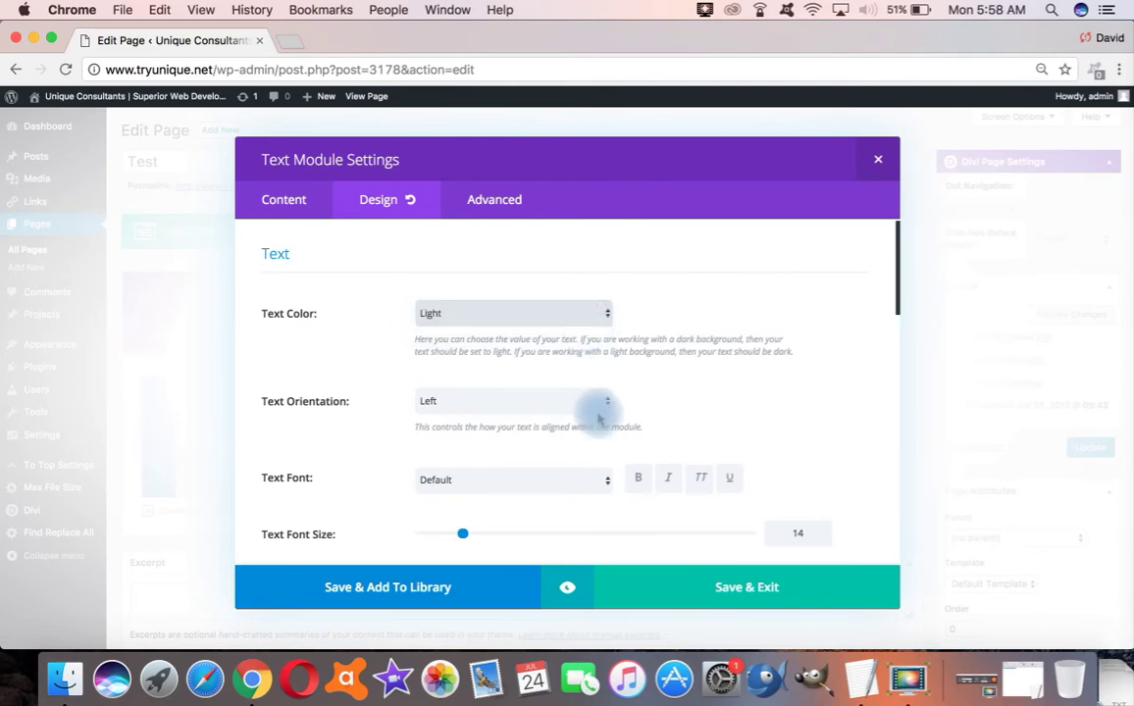
click(543, 403)
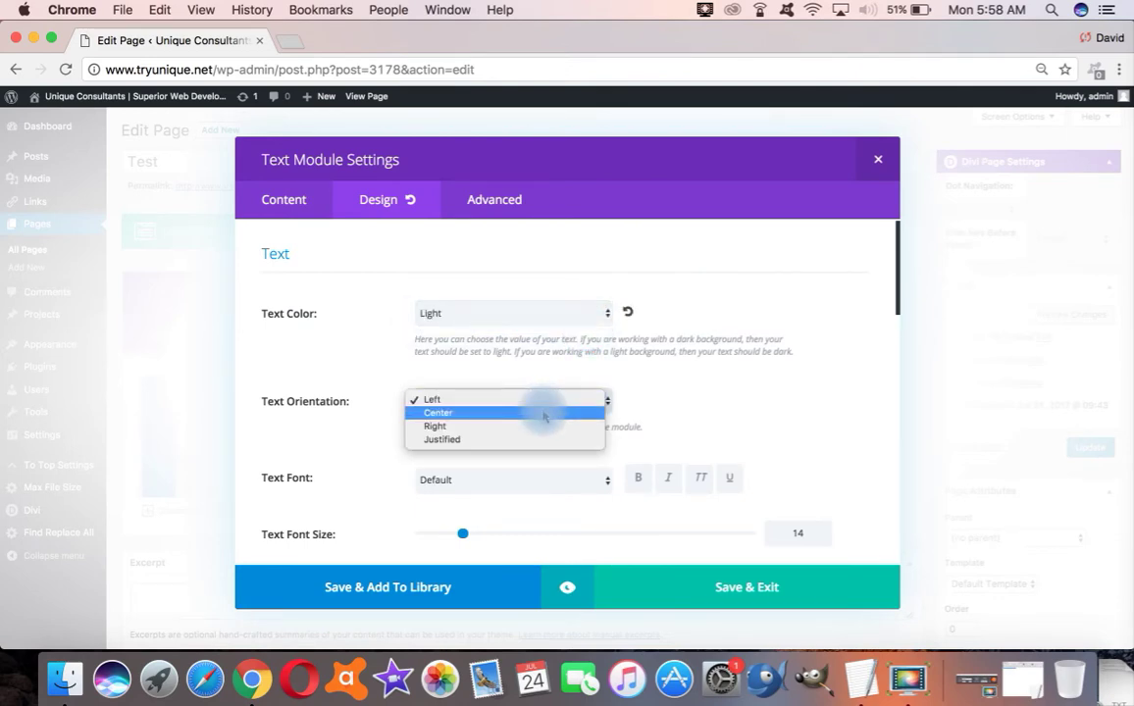
click(545, 413)
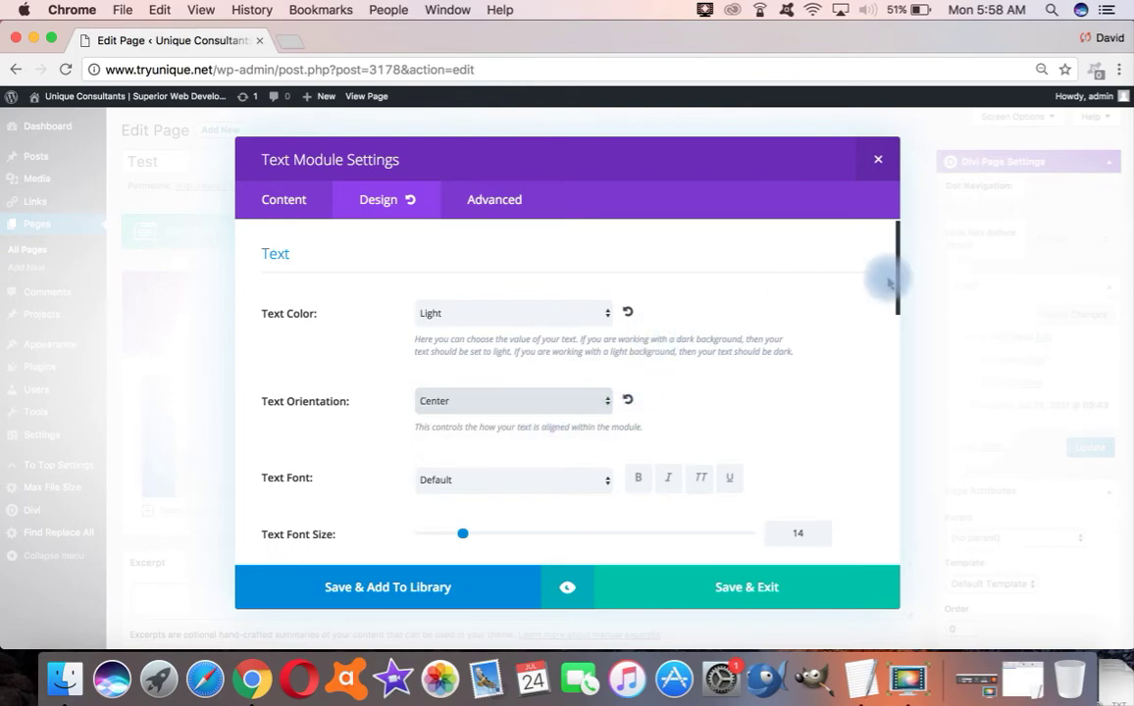
drag(896, 295, 878, 208)
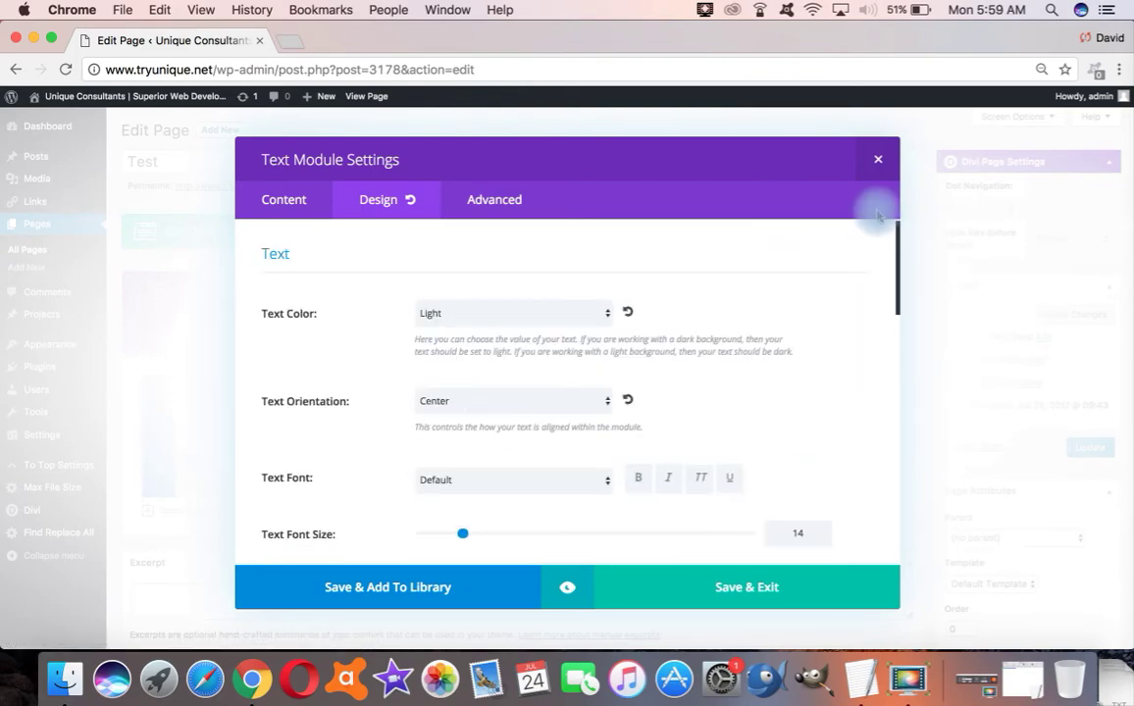
Step: Set the Text module's CSS ID to bw in the advanced settings
click(508, 199)
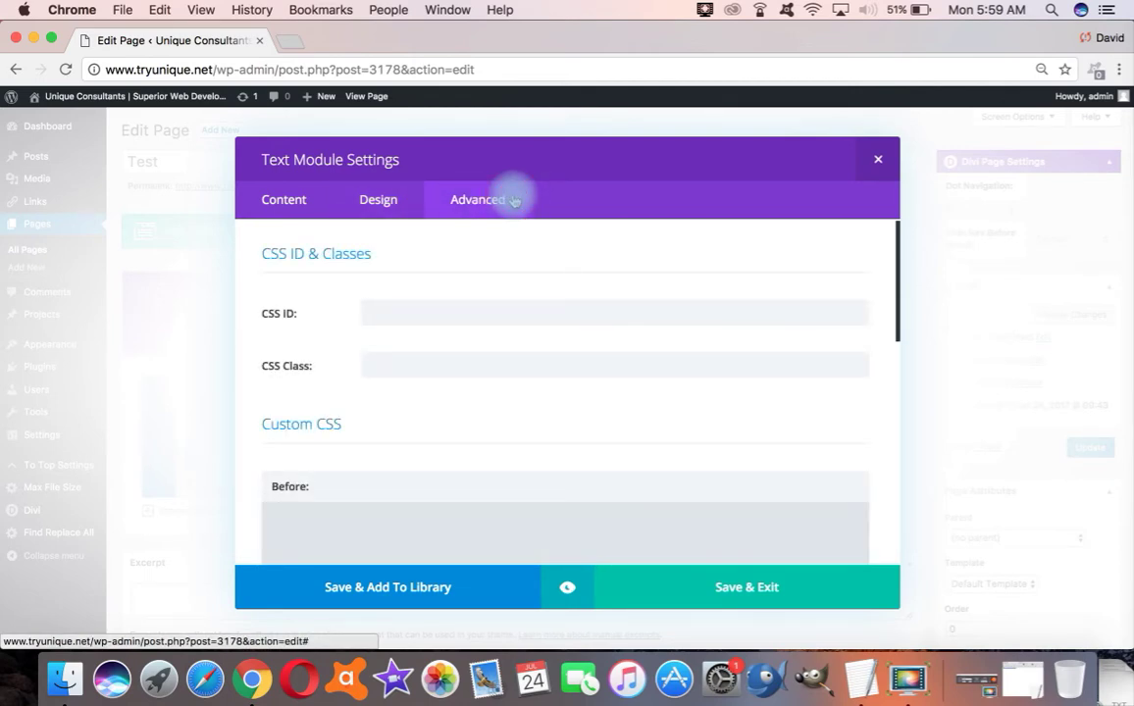
click(437, 323)
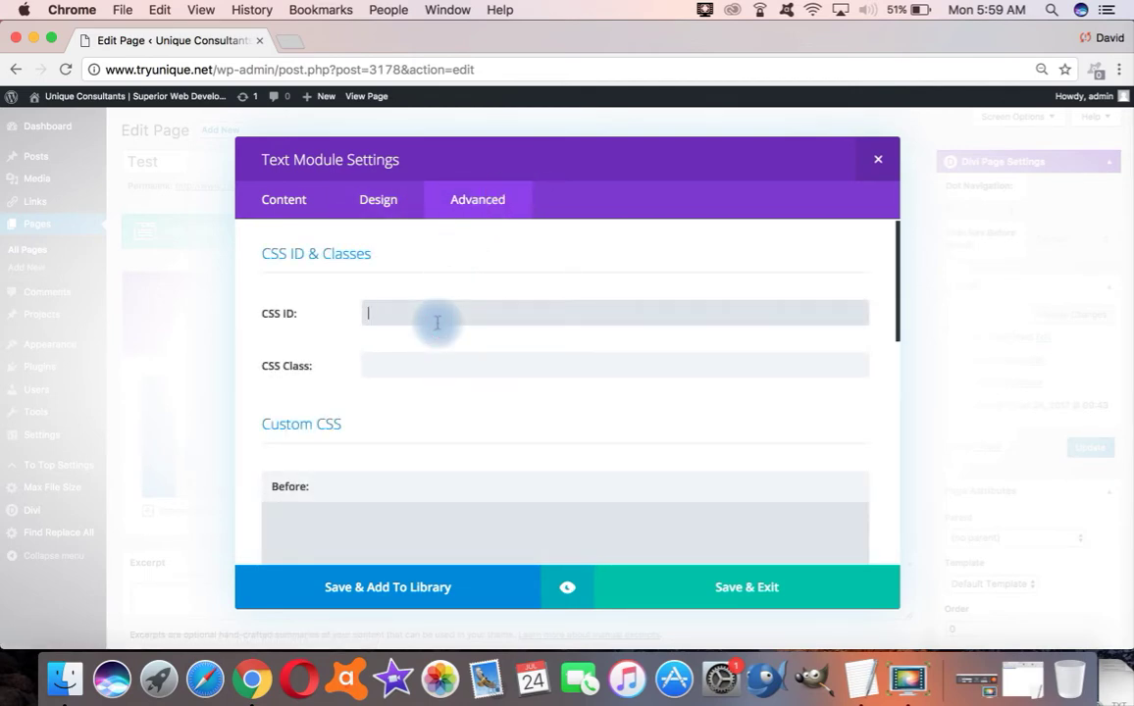
click(419, 360)
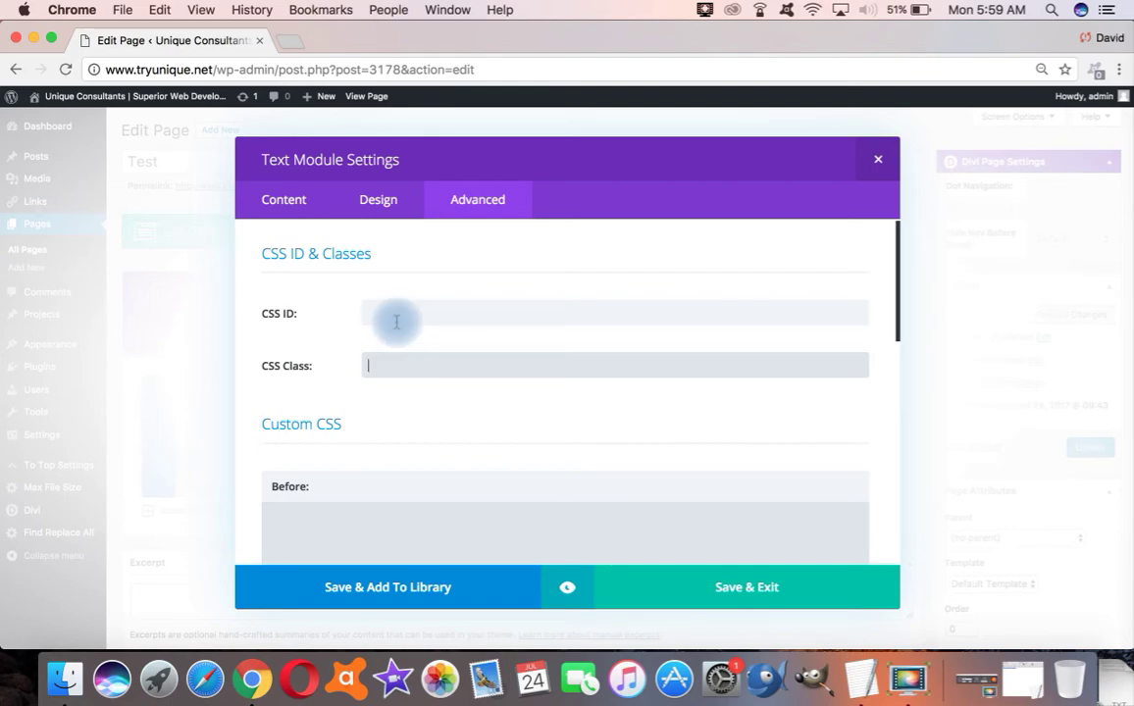
click(396, 320)
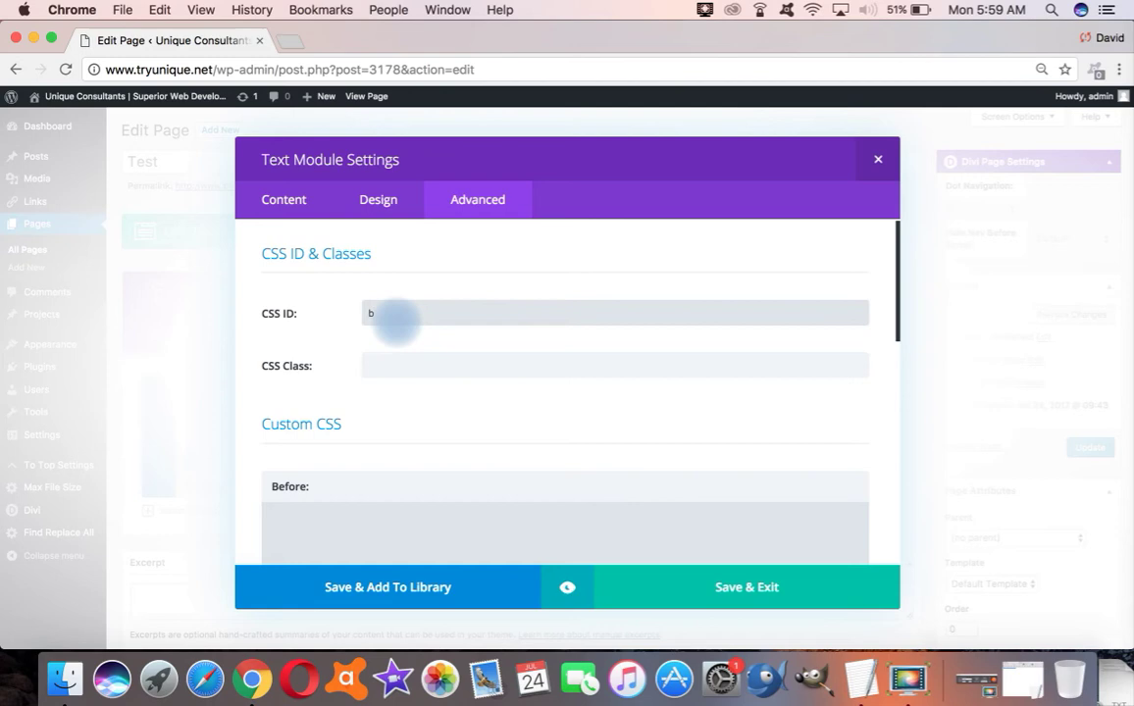
text(bw)
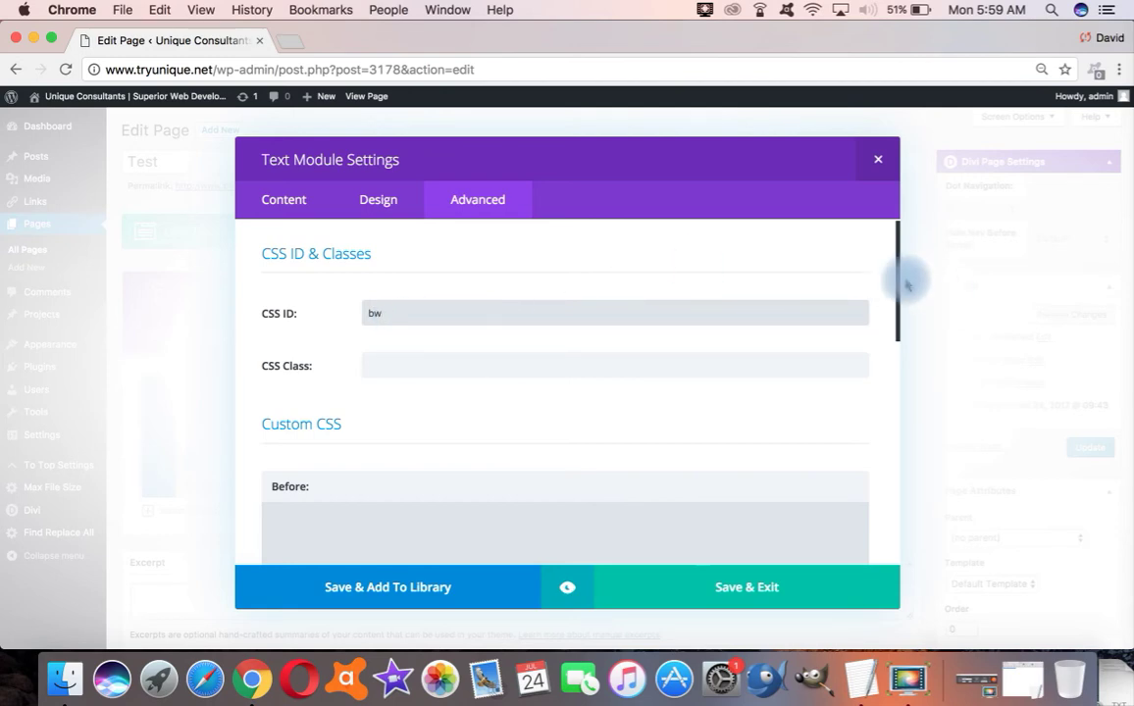
Step: Add the custom CSS text-shadow: 2px 1px 1px #333; to the Text module's main element, save the module and update the page
drag(895, 280, 894, 384)
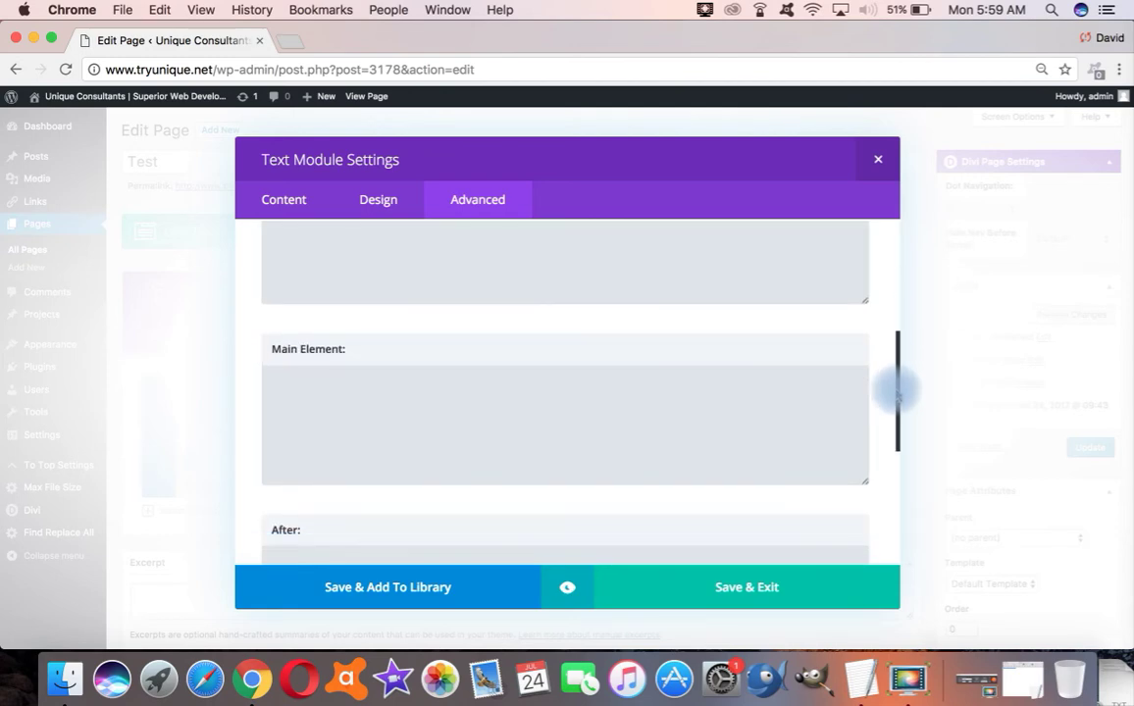
click(676, 413)
text(t)
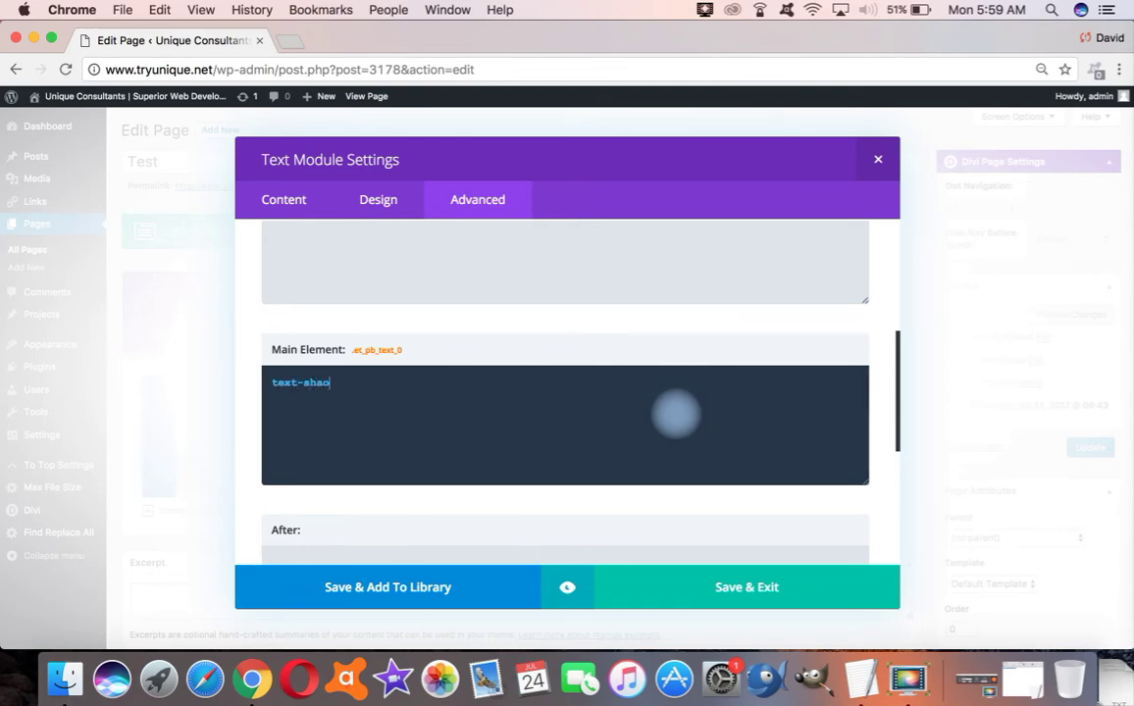
text(ext-shadow: 2)
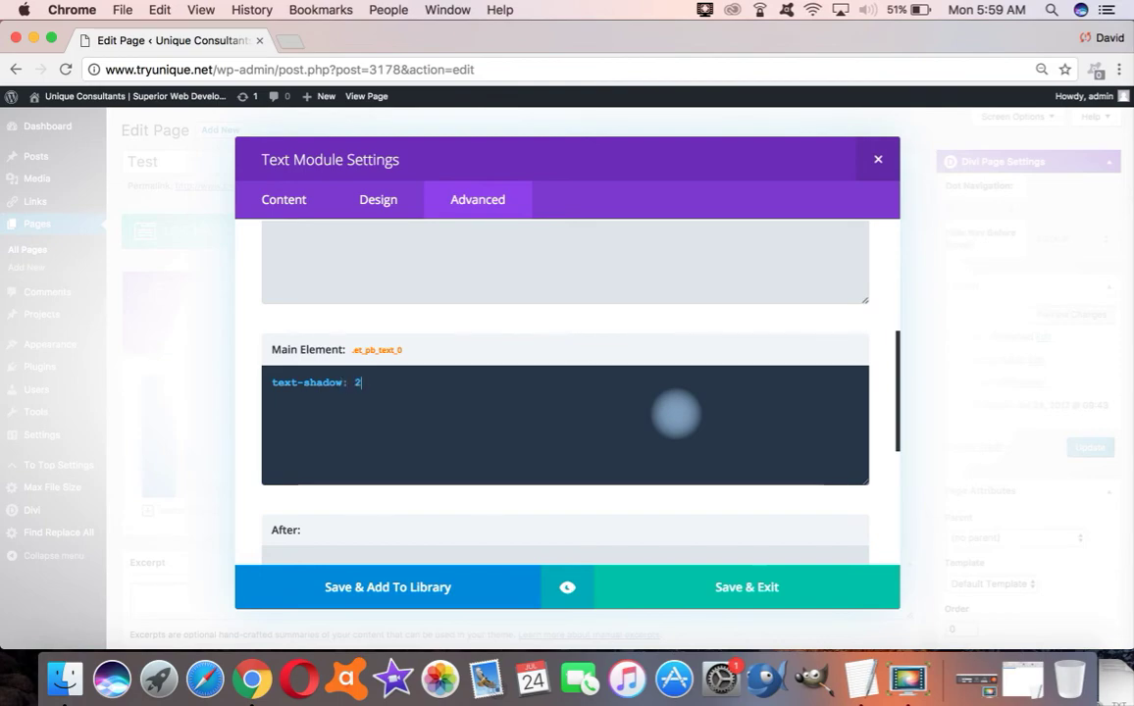
text(px 1px 1px #)
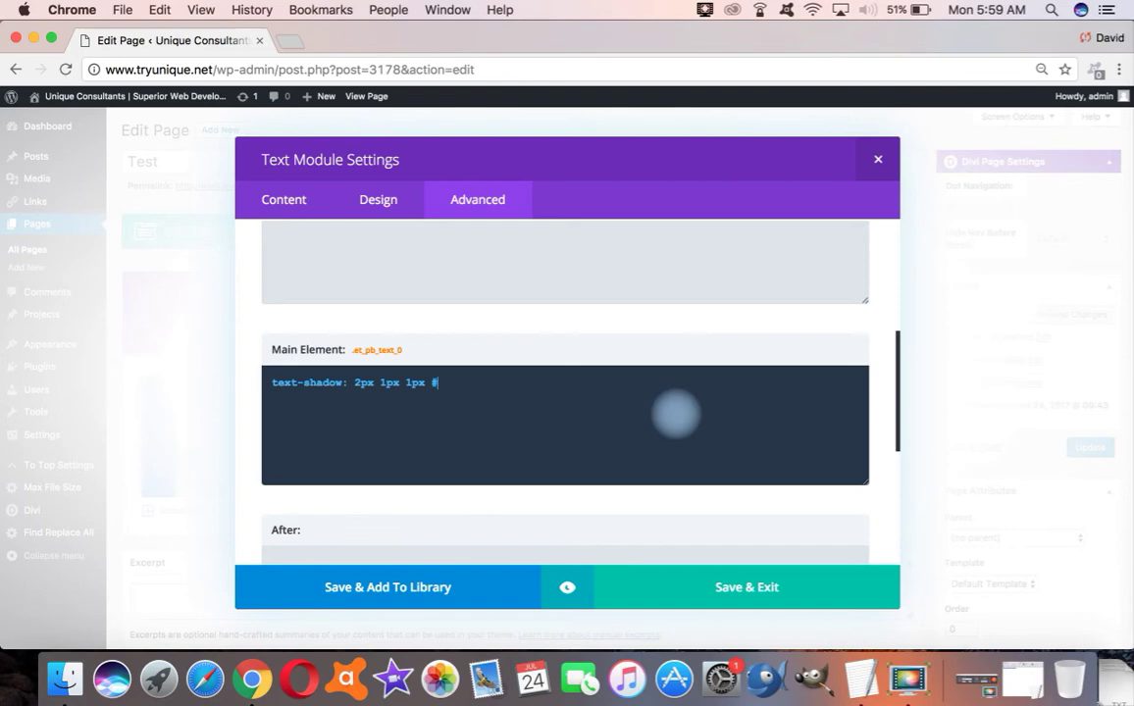
text(333;)
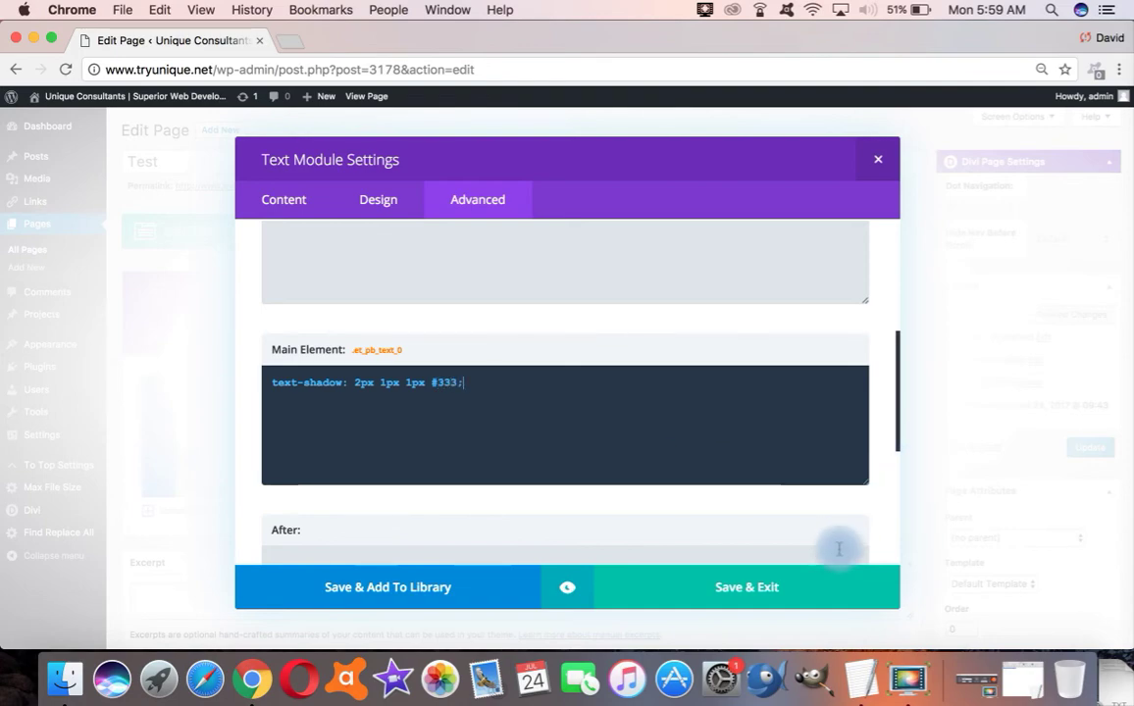
click(829, 579)
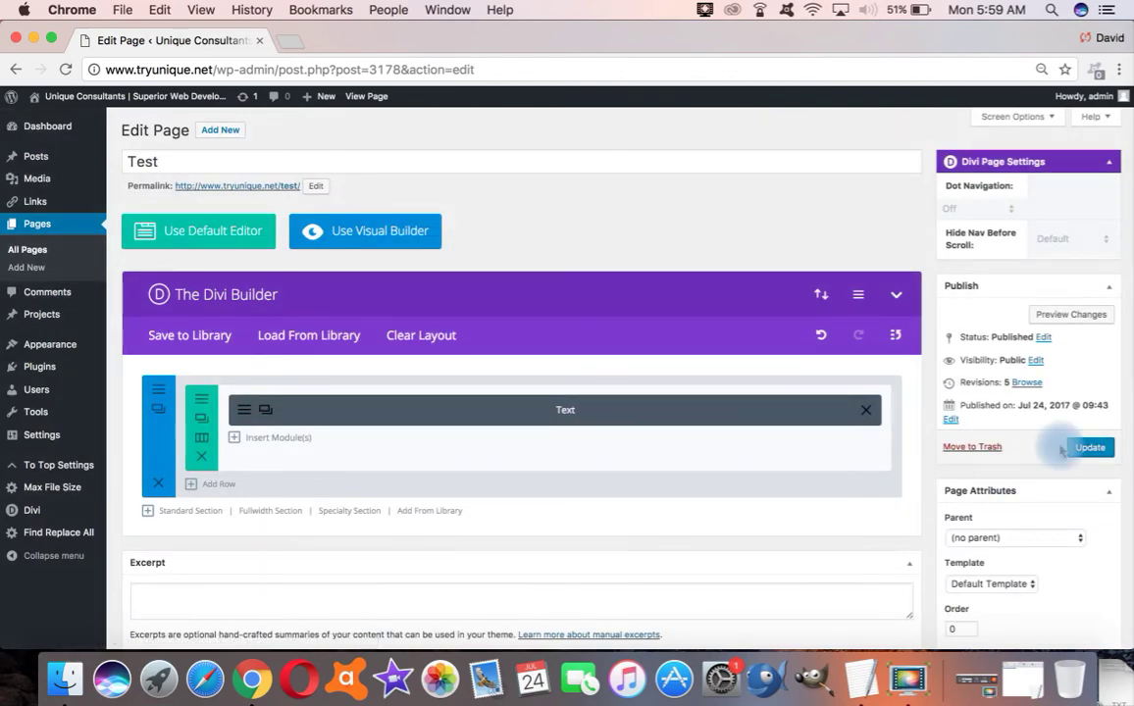
click(1089, 447)
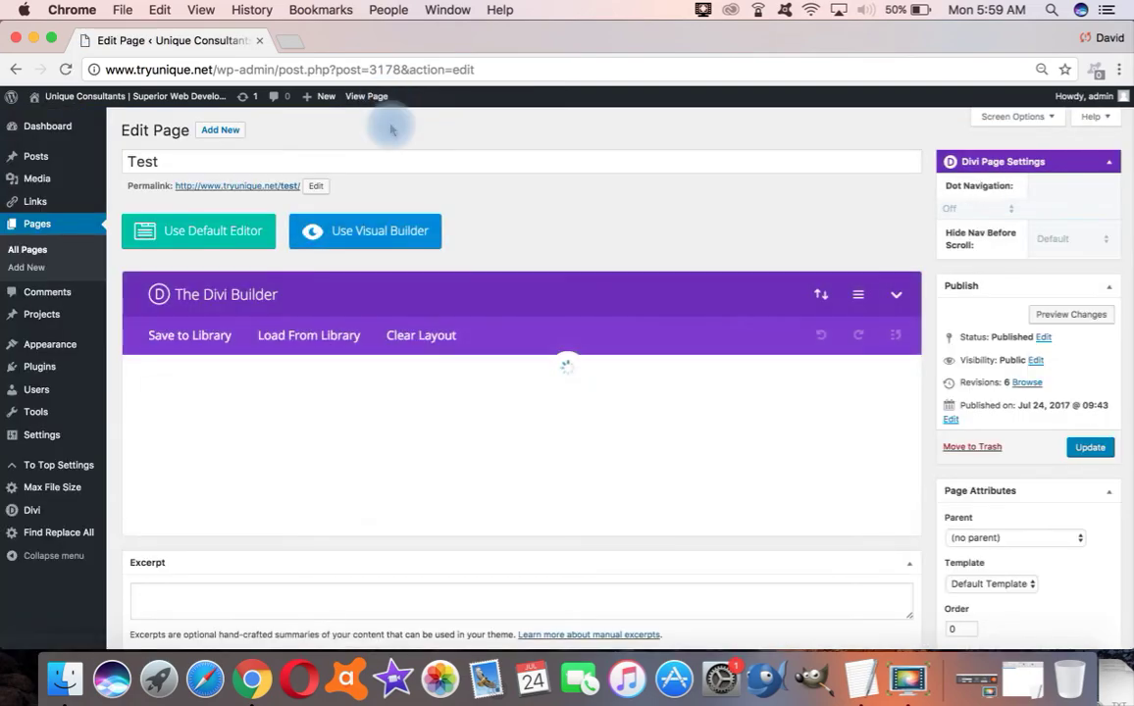
Step: Add a fullwidth section below the existing section and insert a Fullwidth Image module into it
scroll(390, 125, down, 2)
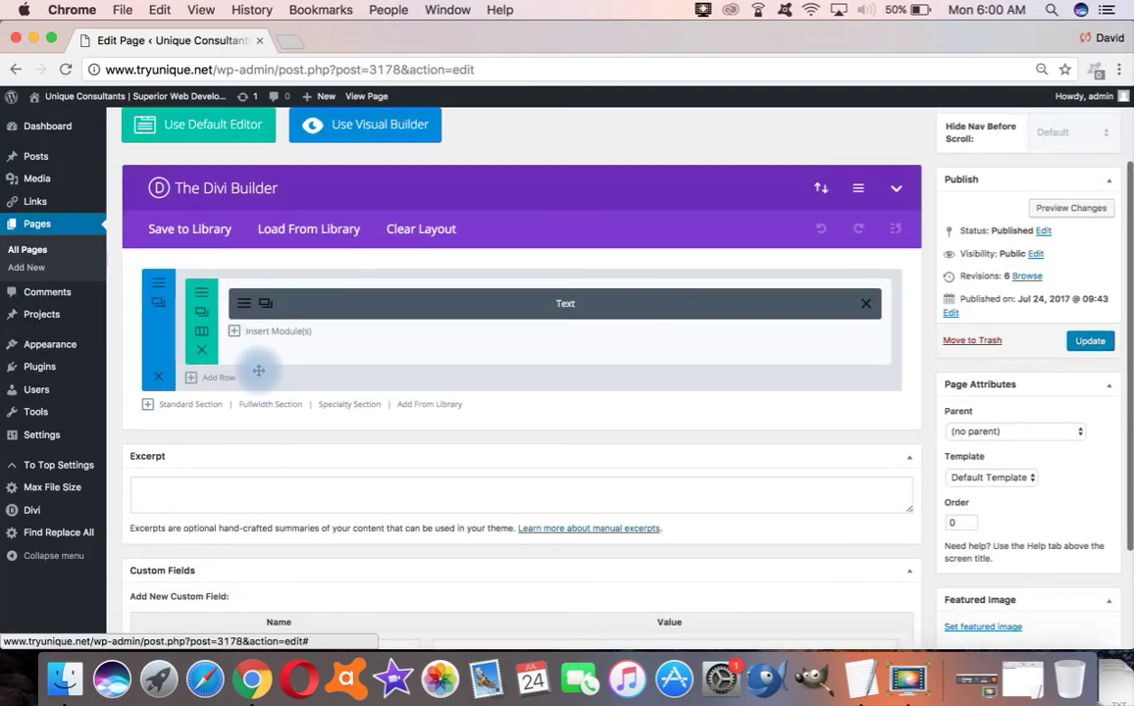
click(275, 405)
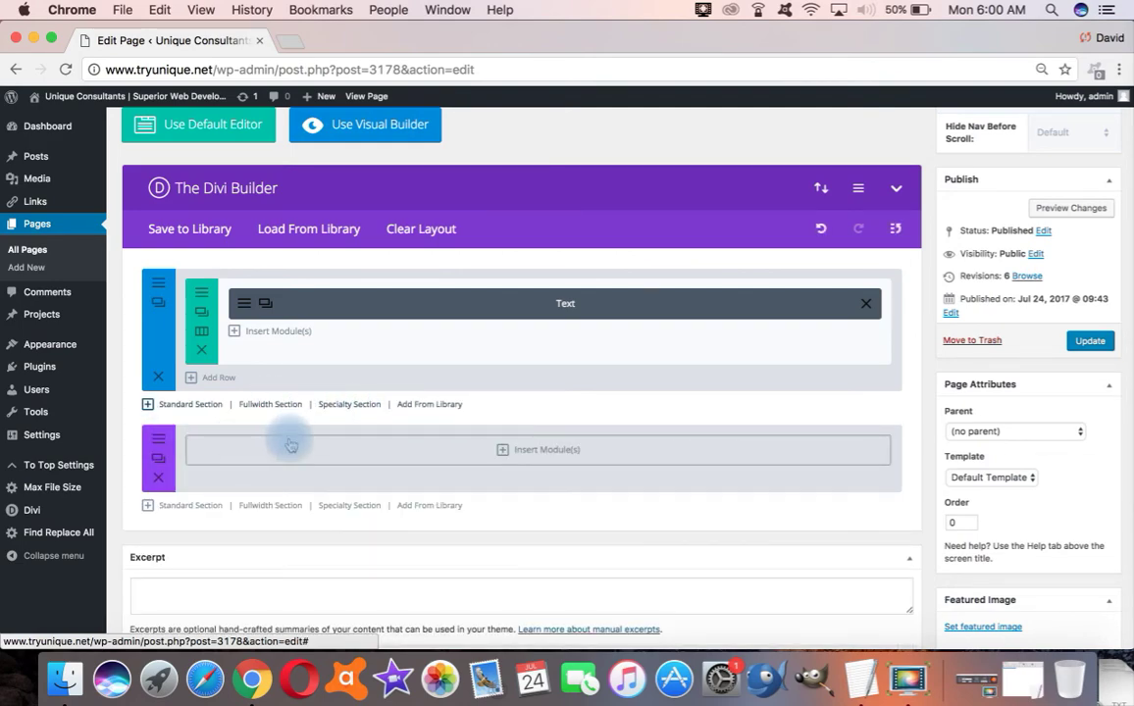
click(500, 452)
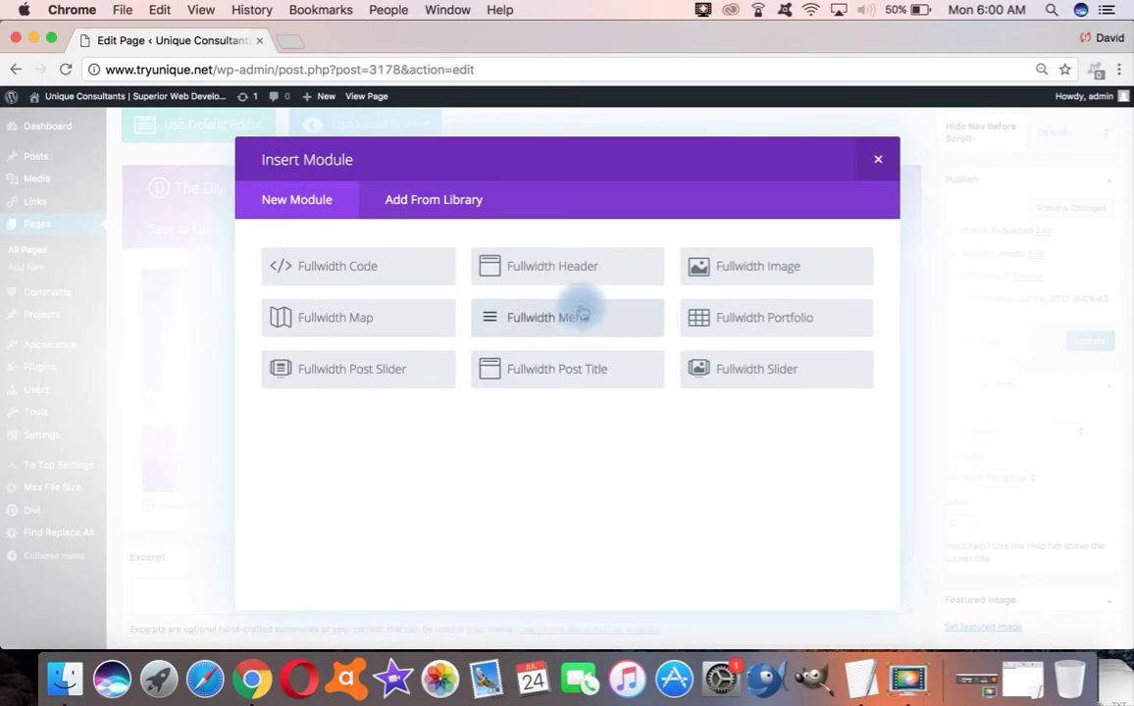
click(771, 281)
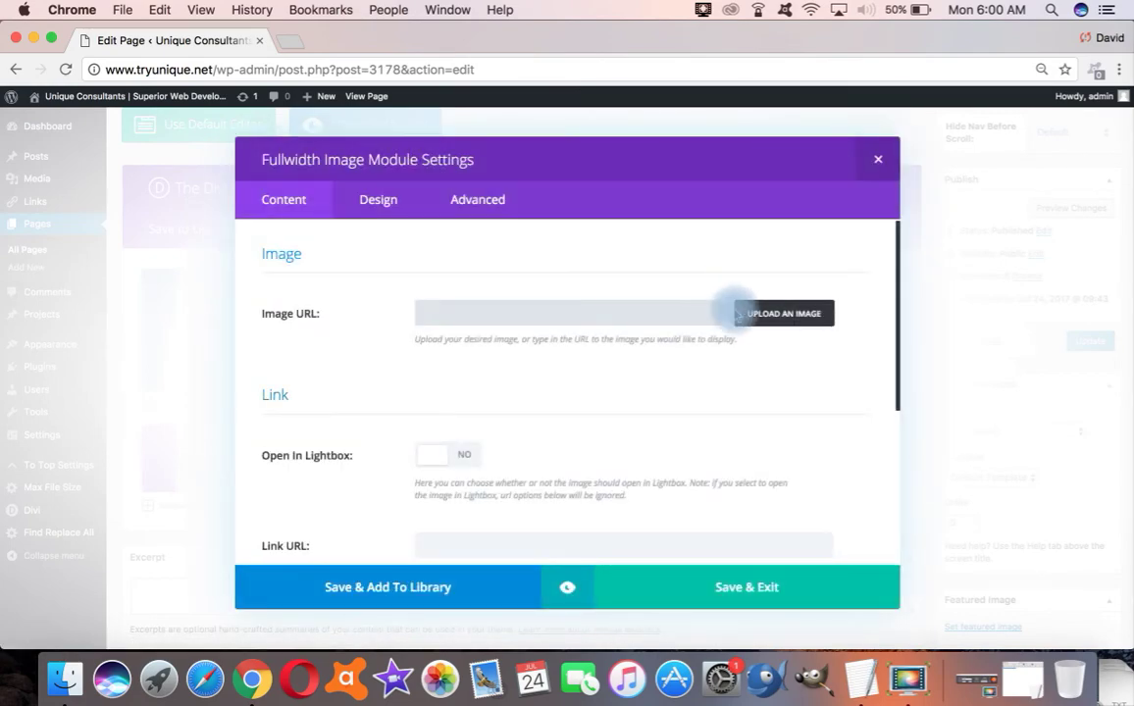
Step: Set see-it-live.jpg from the media library as the Fullwidth Image module's image and save the module
click(748, 314)
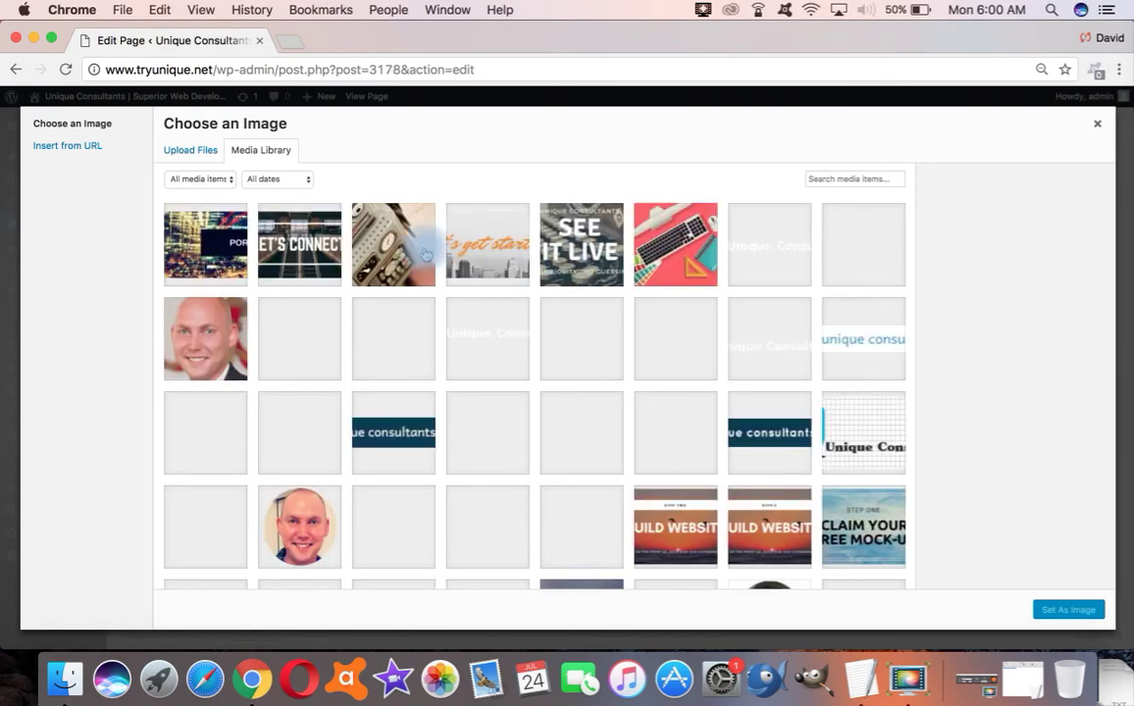
click(382, 253)
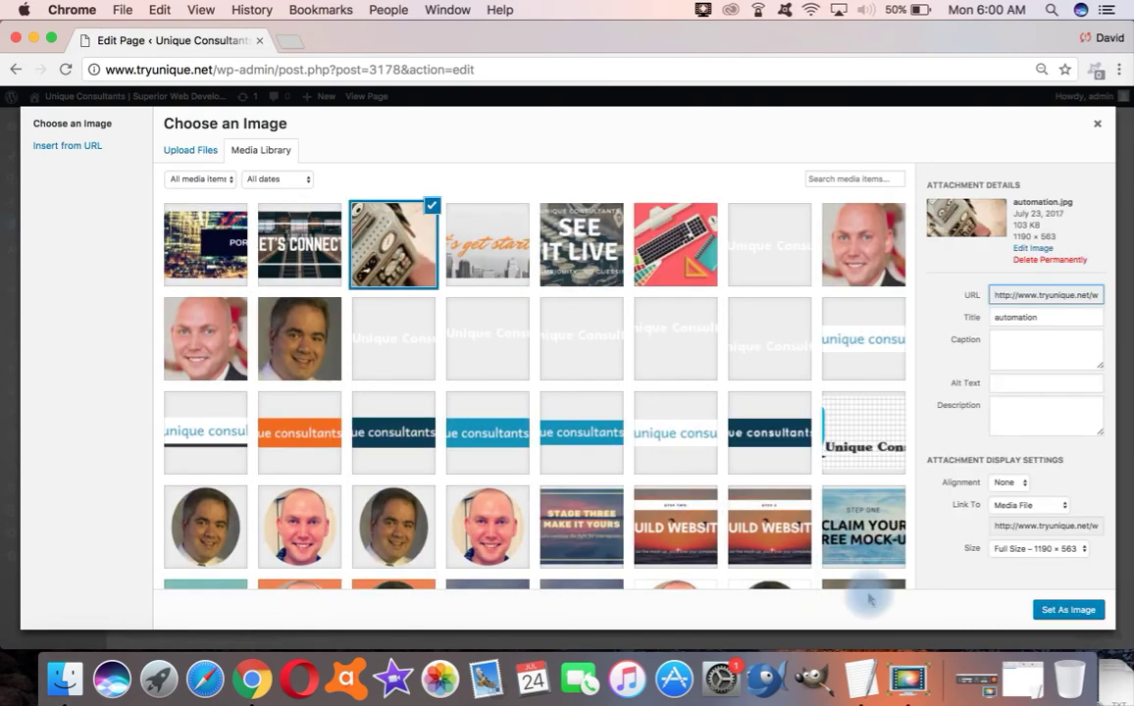
click(542, 237)
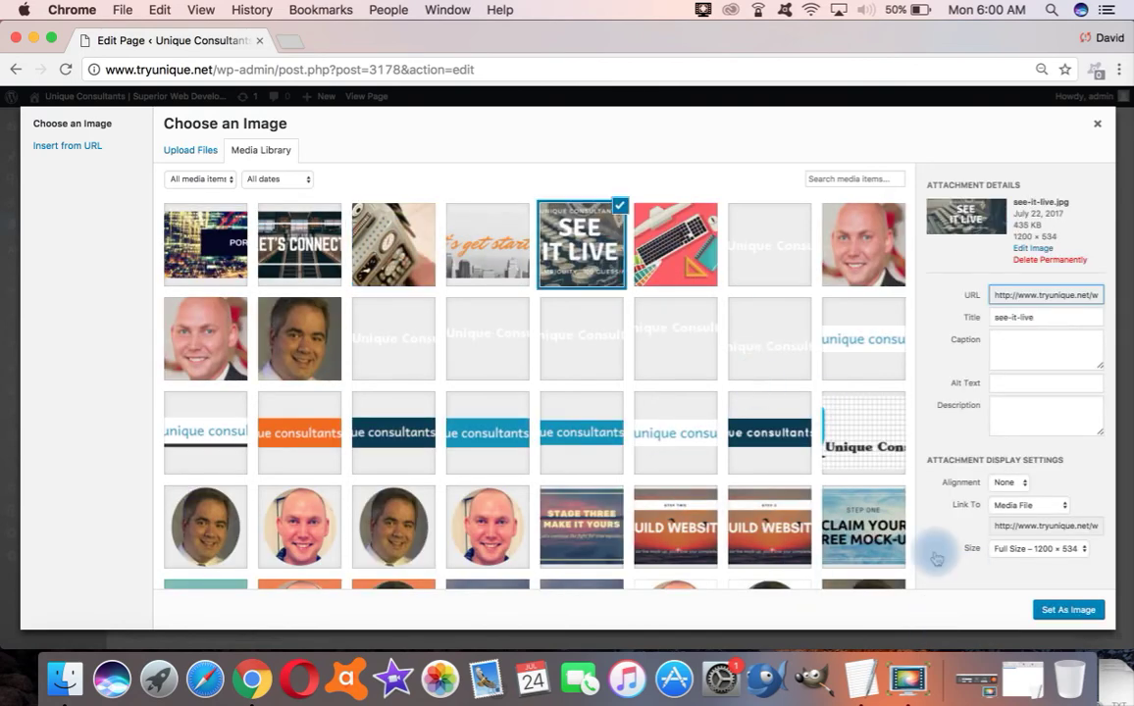
click(1069, 612)
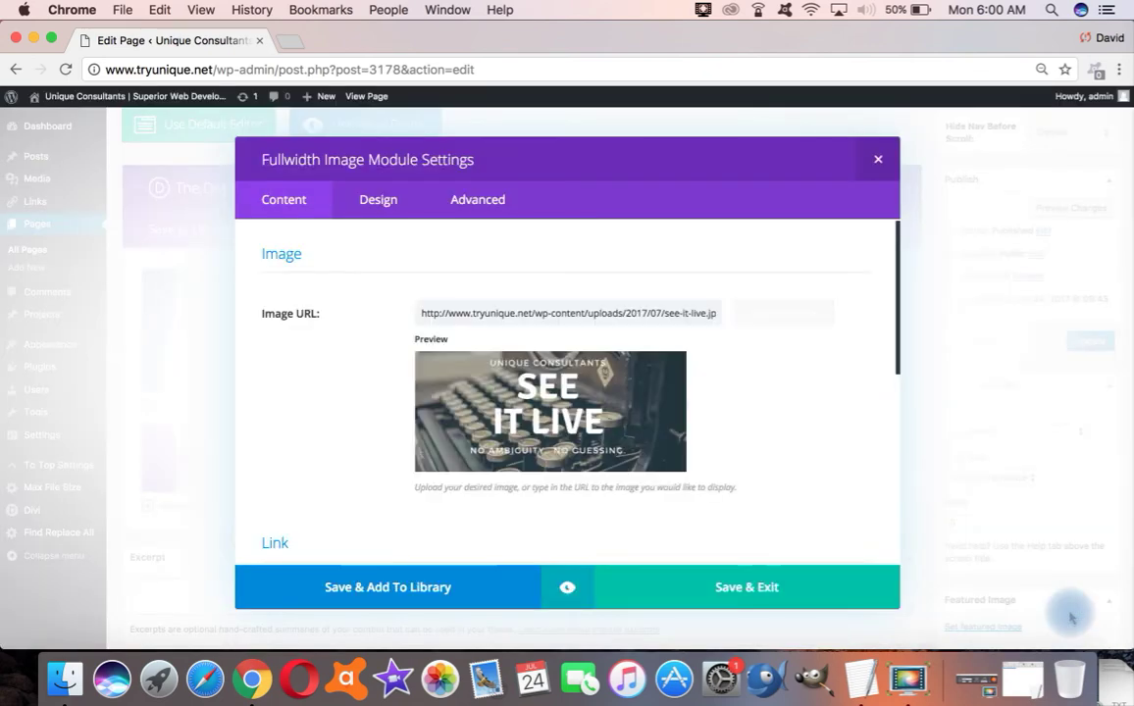
click(805, 575)
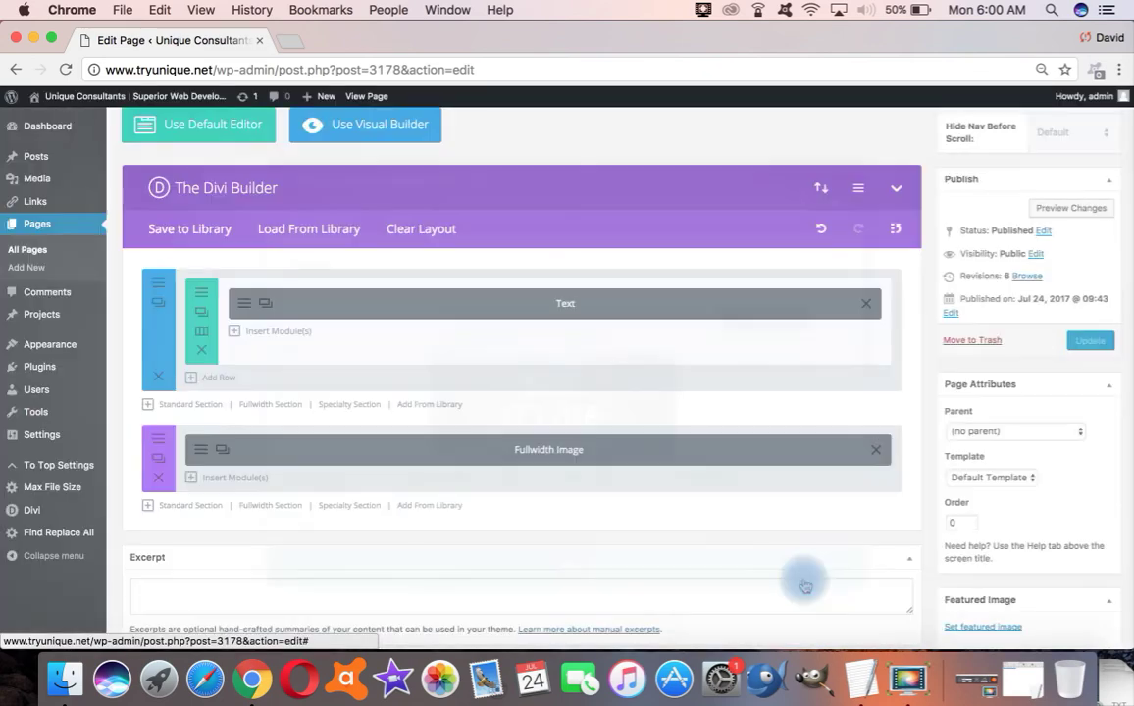
Step: Move the fullwidth image section above the section with the Text module and update the page
drag(654, 434, 652, 282)
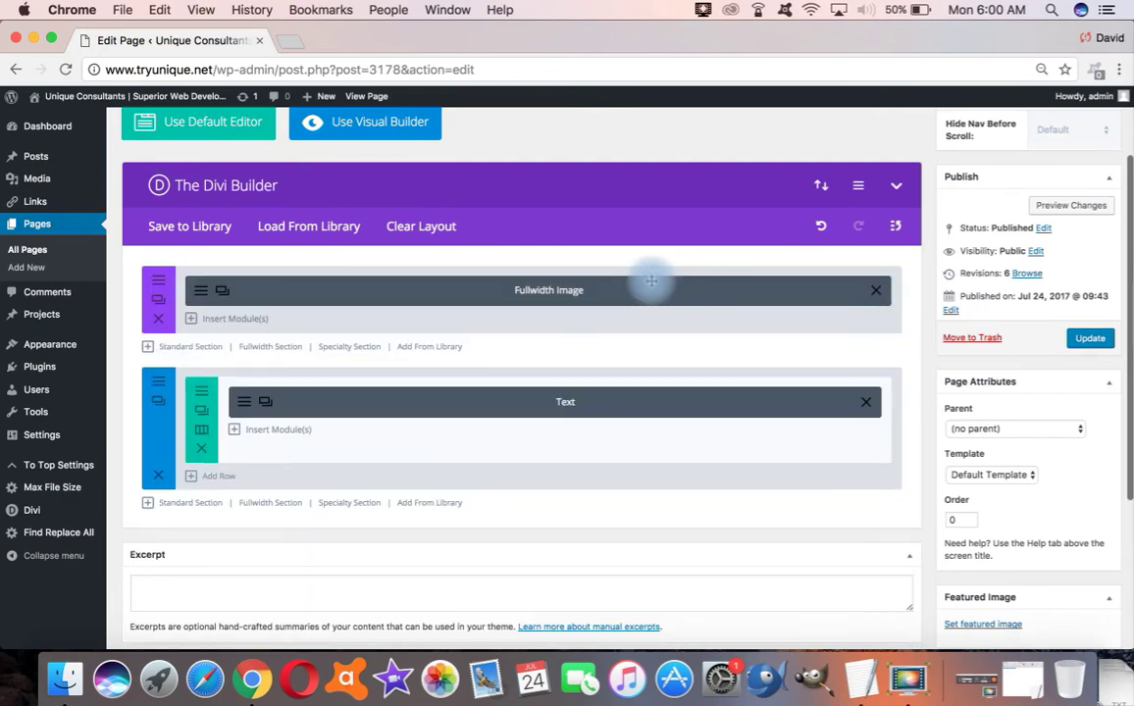
click(1090, 339)
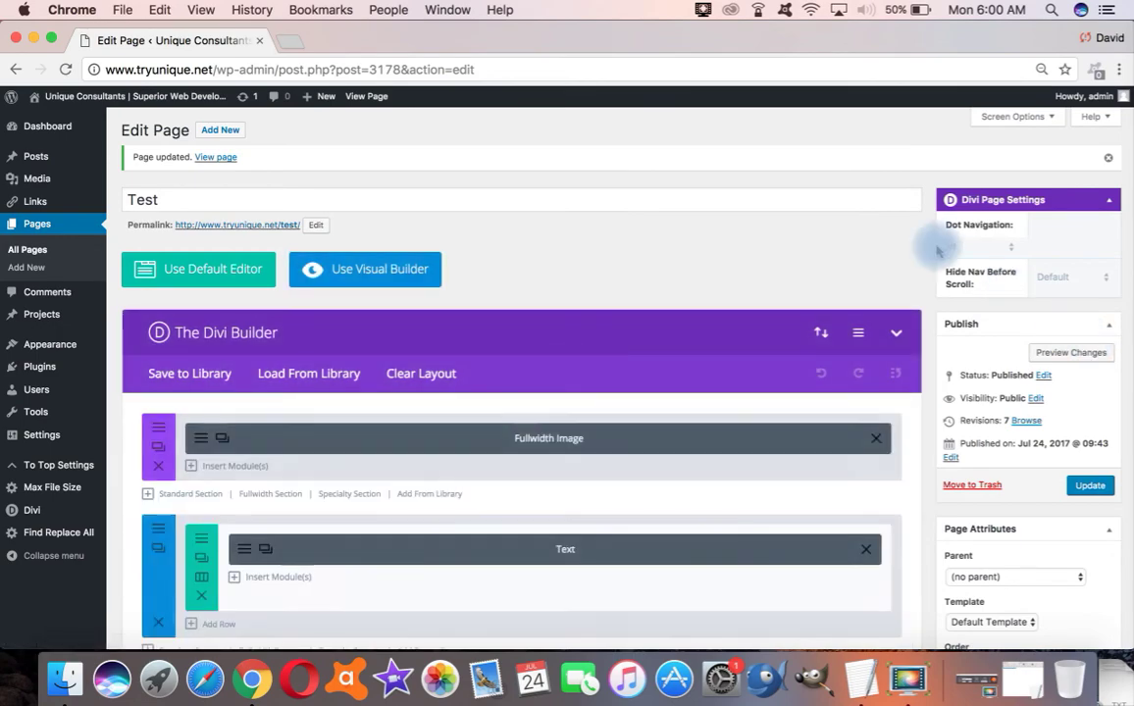
Step: View the published Test page and check the fullwidth image and the styled heading below it
click(377, 102)
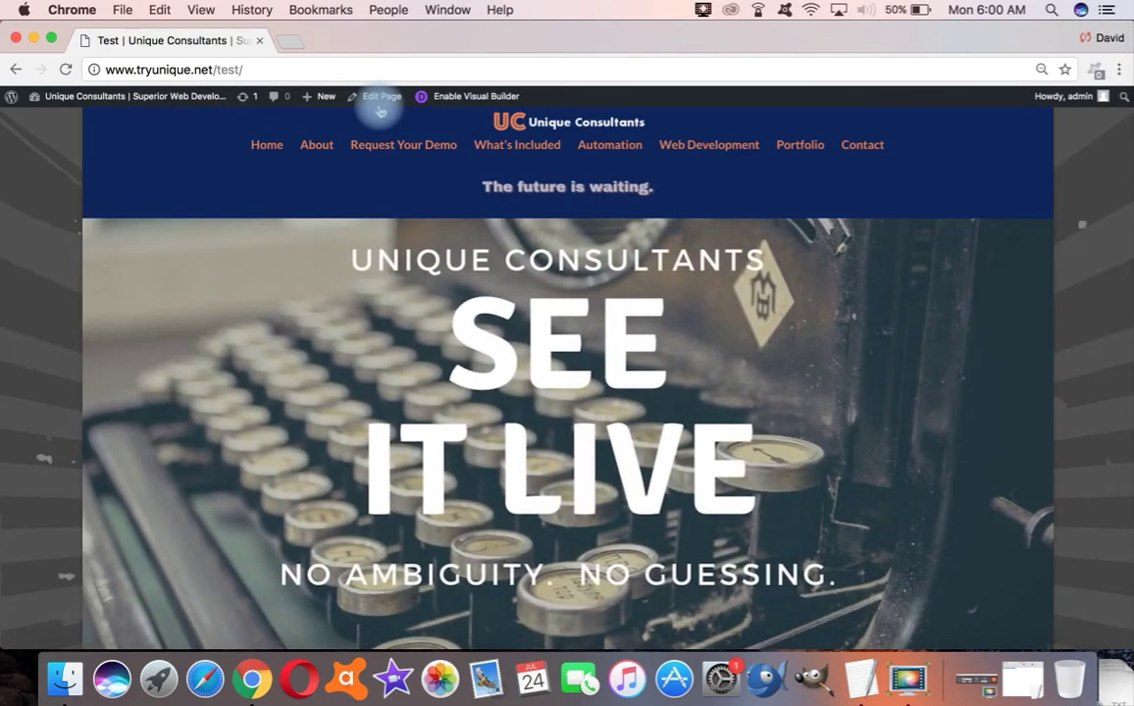
scroll(380, 110, down, 5)
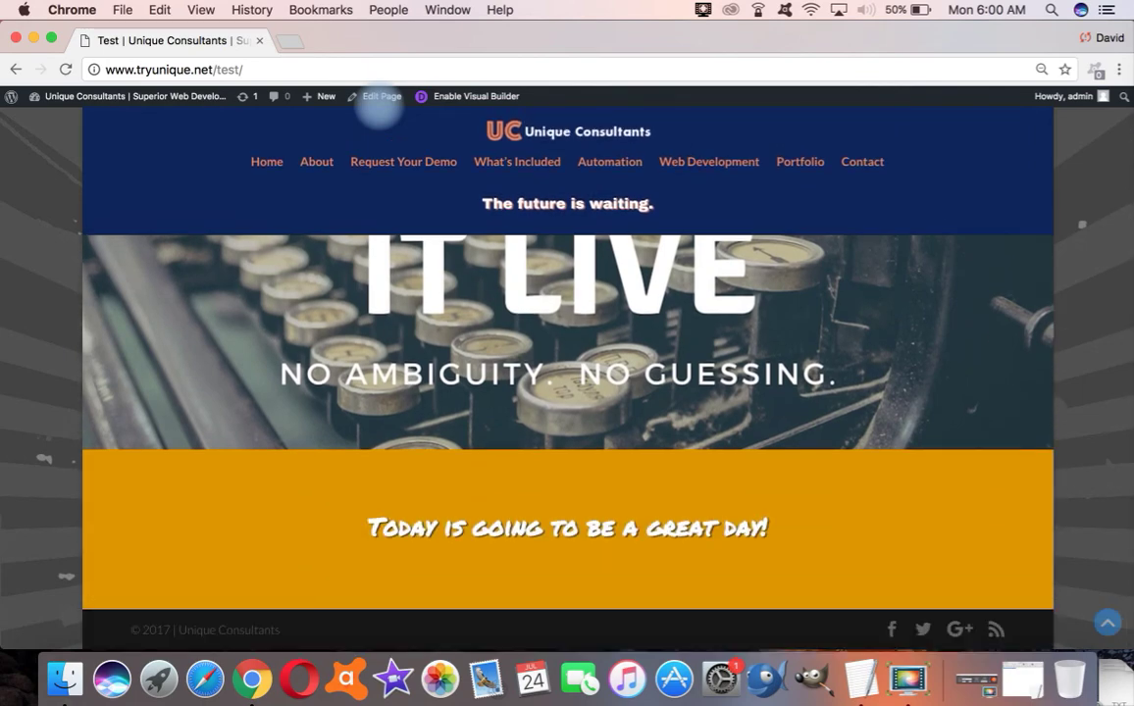
scroll(381, 110, up, 2)
scroll(381, 110, up, 3)
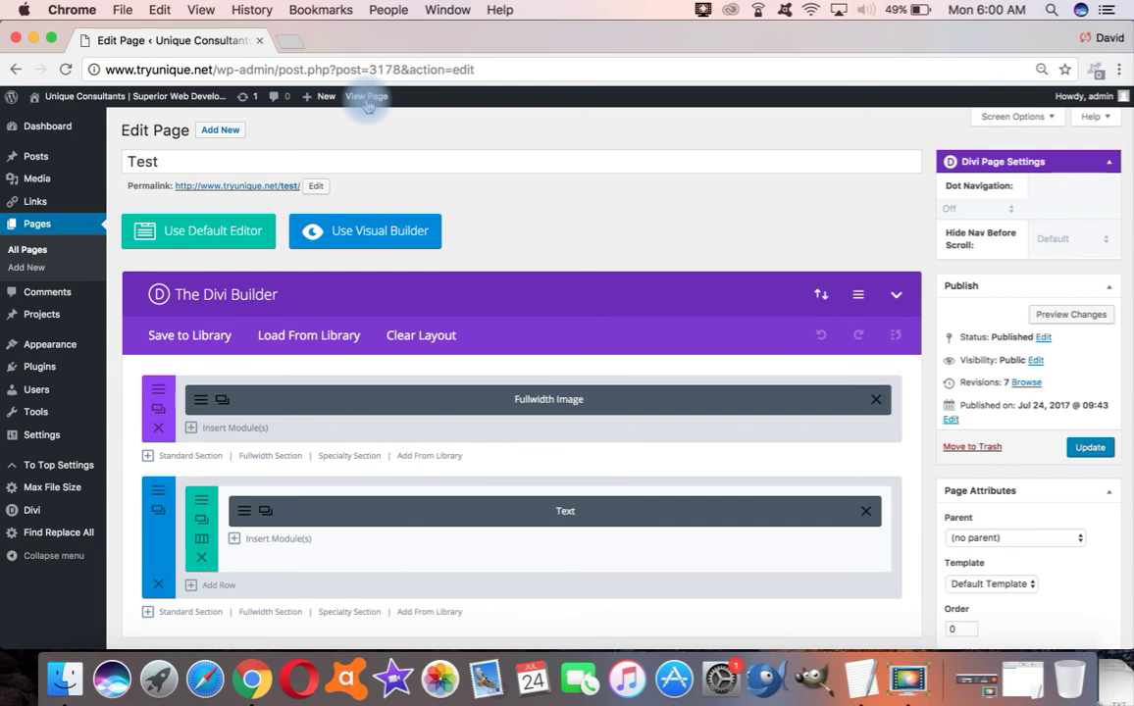
Step: Reopen the Text module's settings on the Test page and review its design options and advanced CSS settings
click(241, 511)
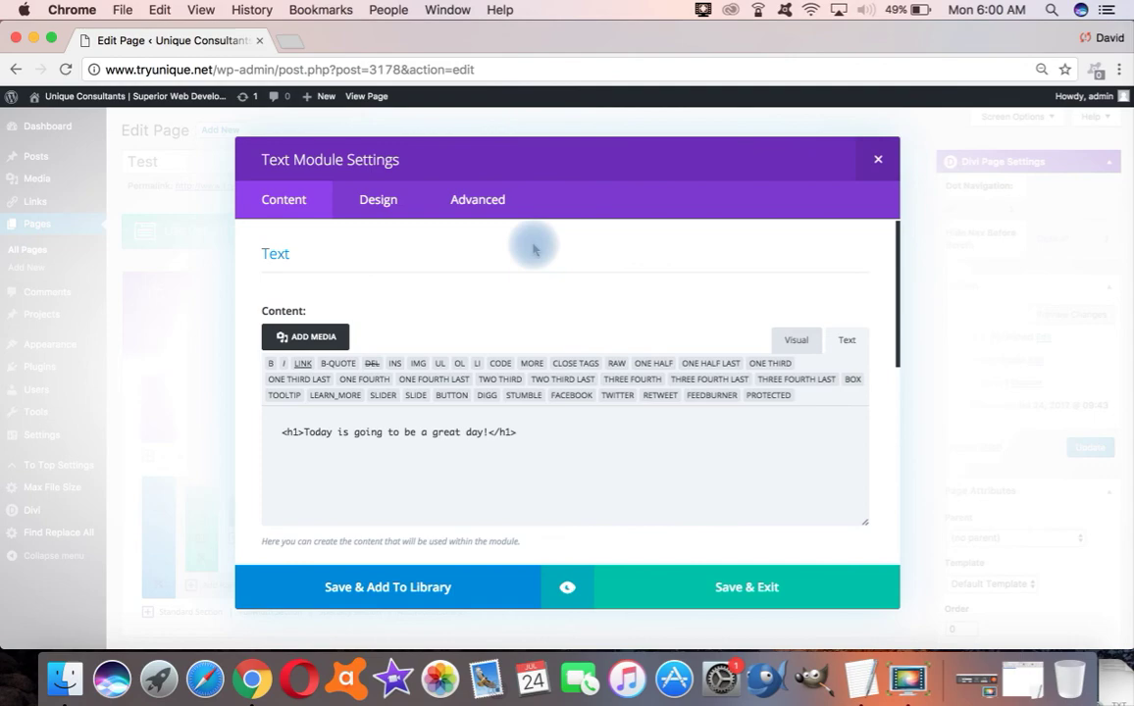
click(392, 204)
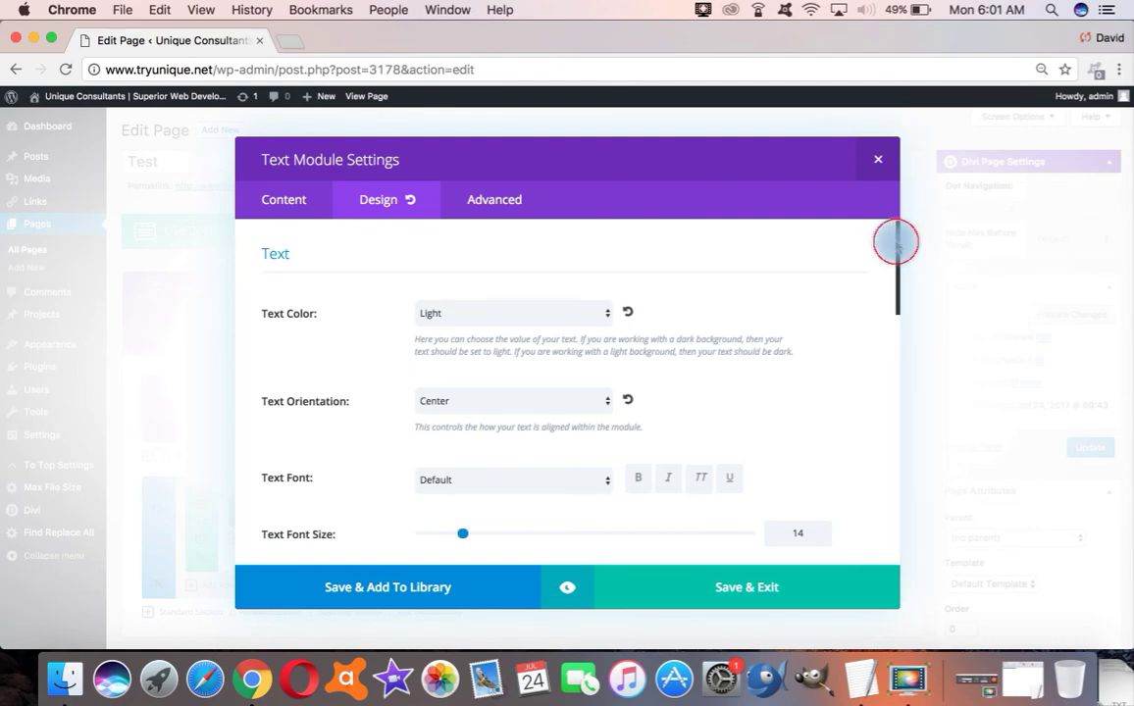
drag(895, 242, 843, 195)
click(530, 192)
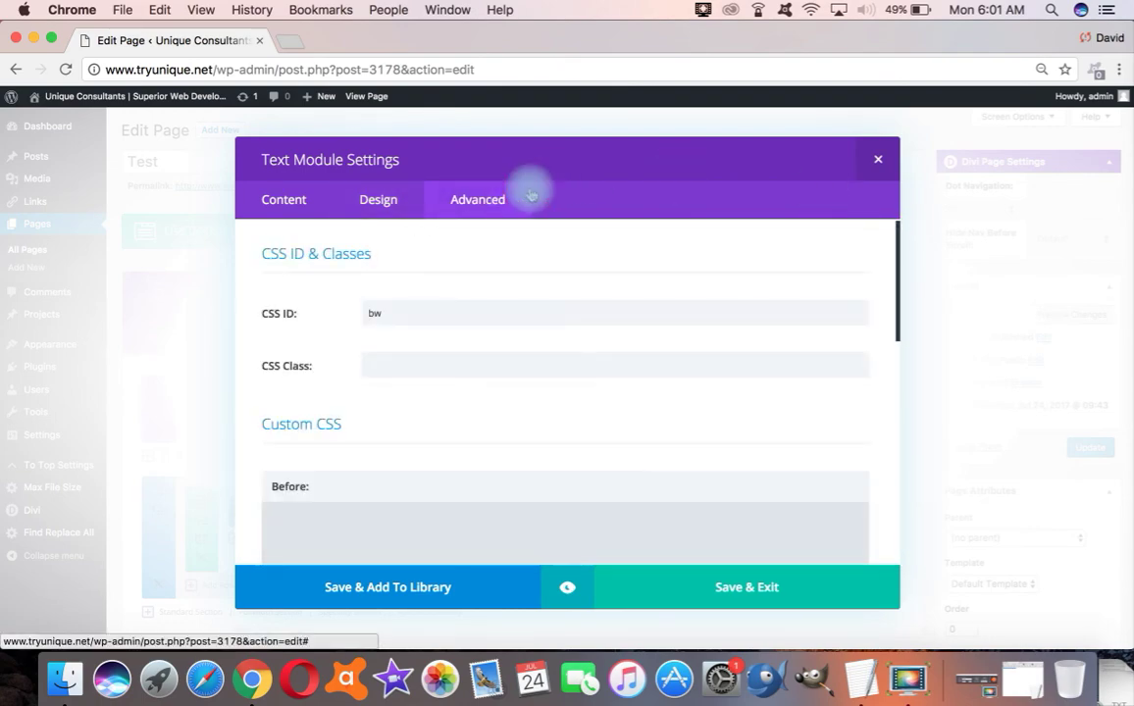
click(377, 199)
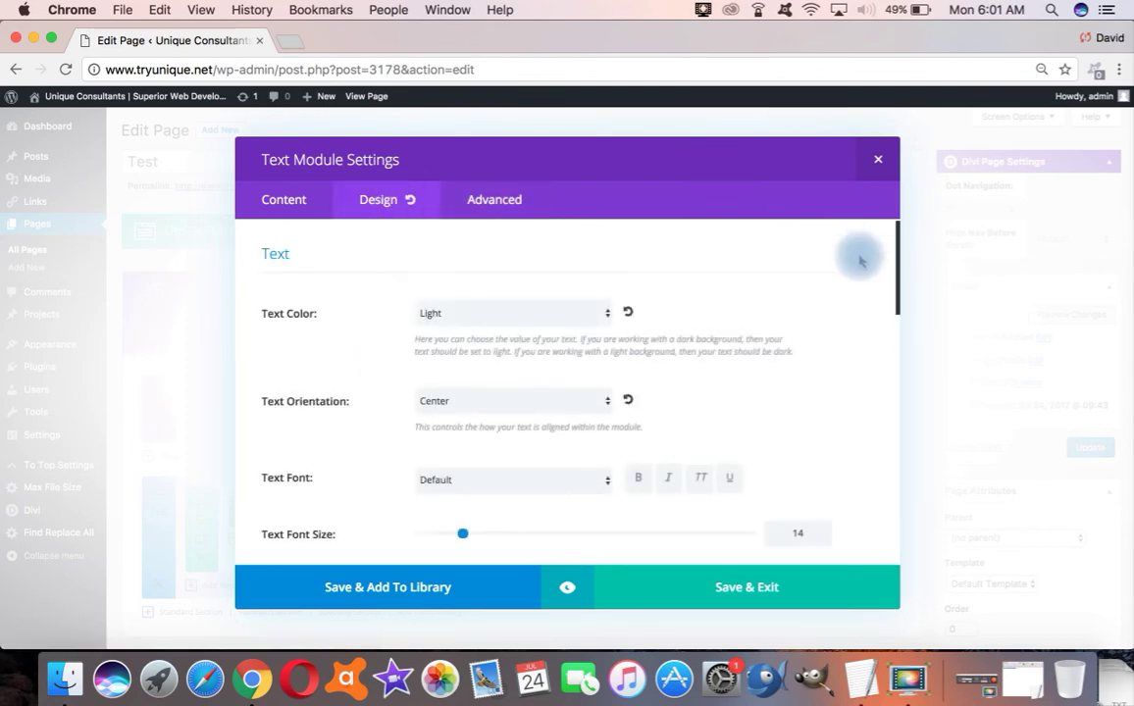
drag(899, 251, 883, 572)
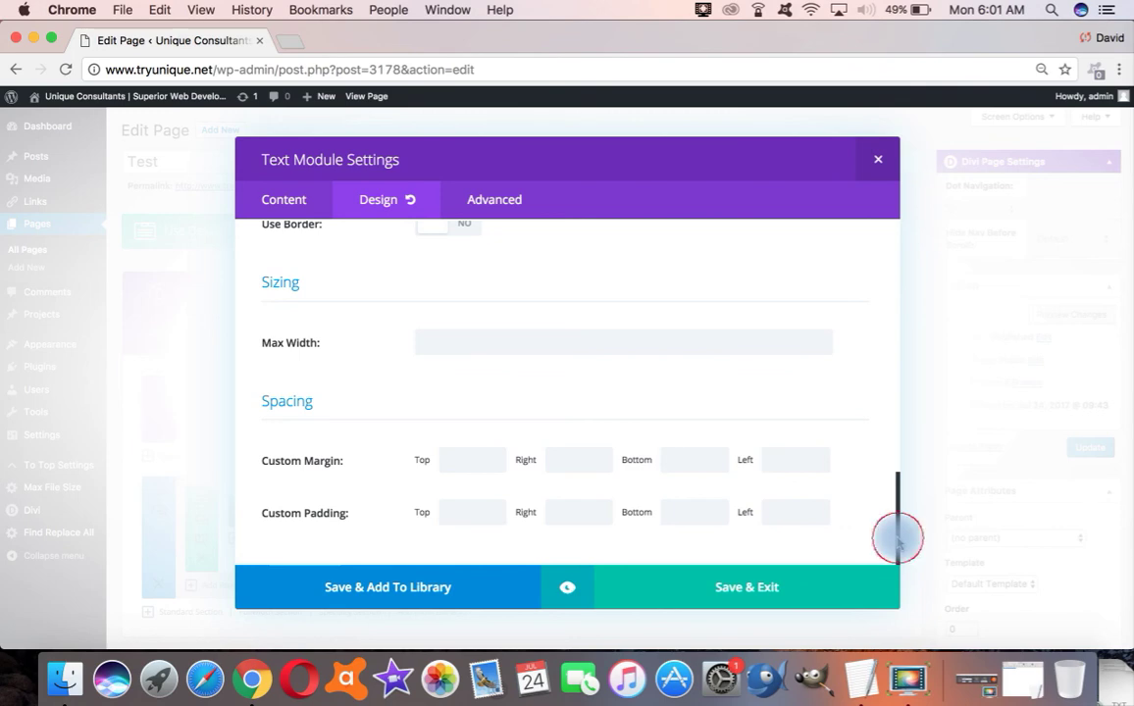
drag(897, 538, 850, 425)
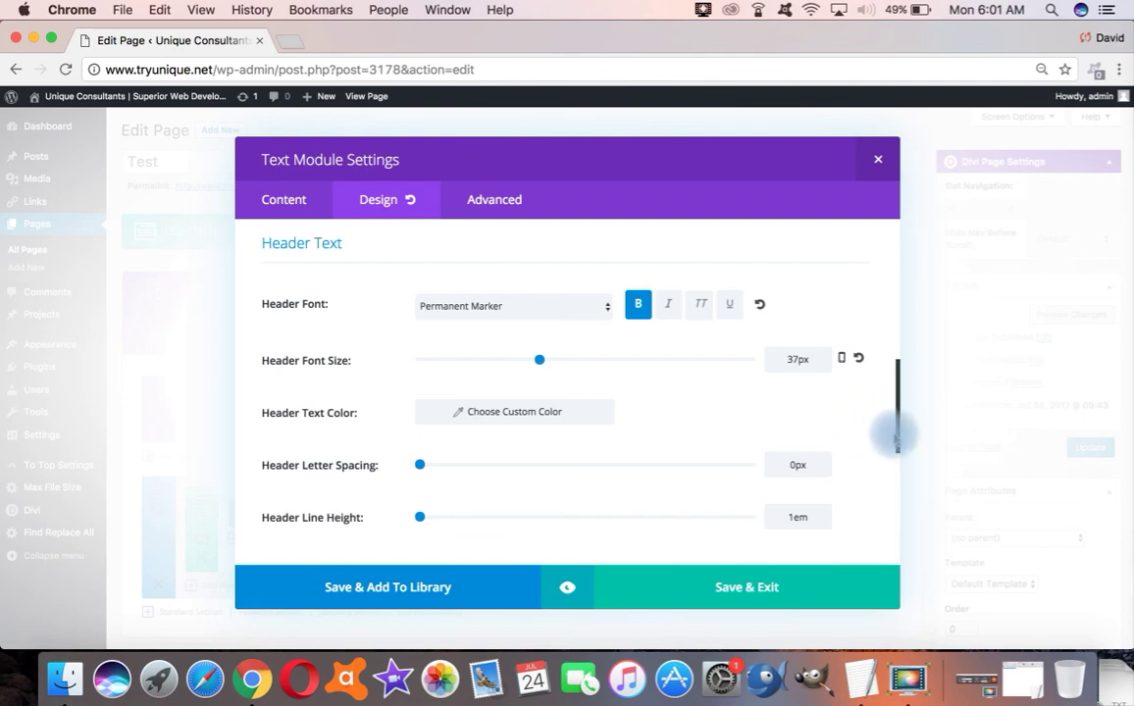
drag(896, 434, 847, 282)
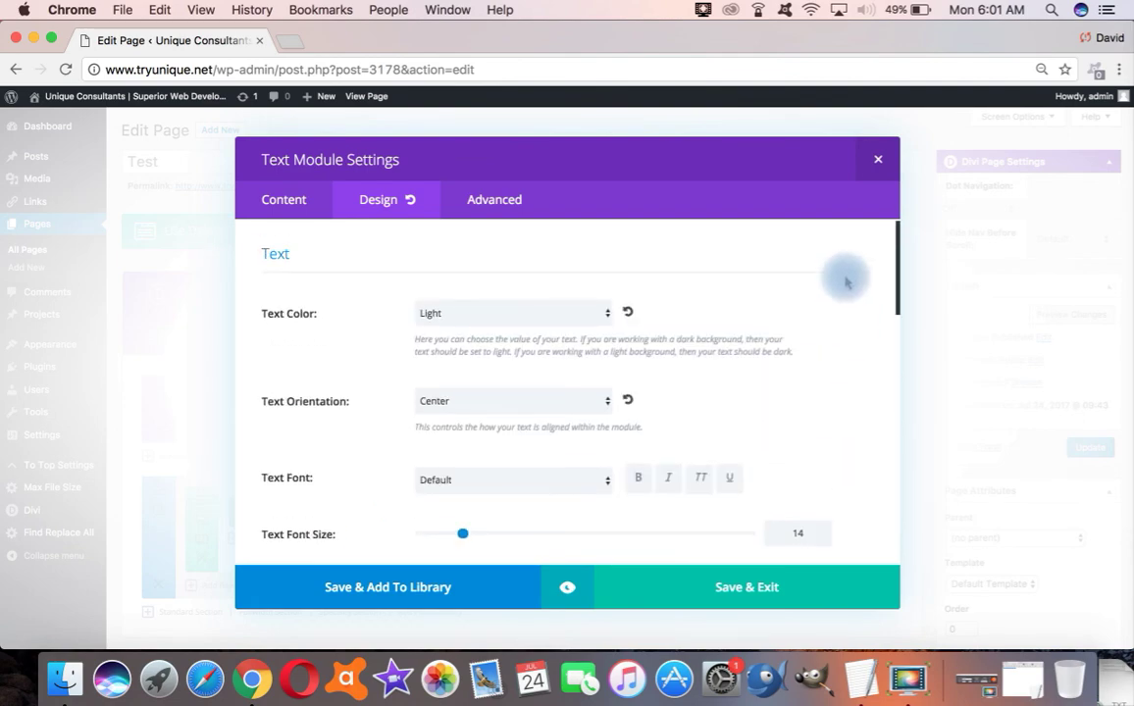